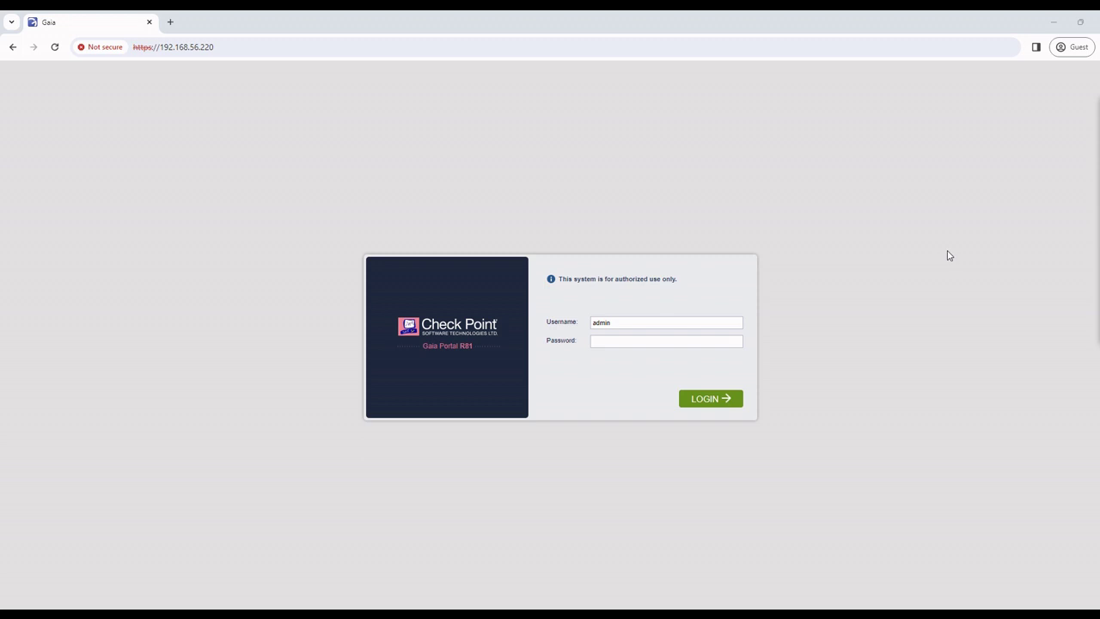
Log in to the Gaia Portal with the admin password.
click(633, 340)
key(Return)
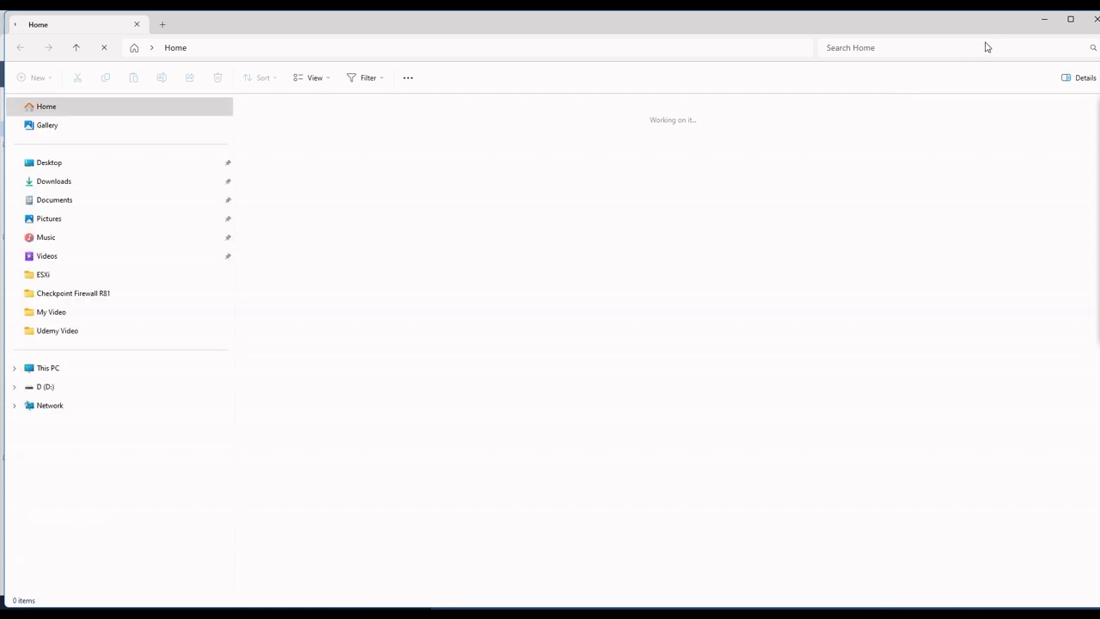
Check that the SmartConsole installer is in Downloads, then minimize File Explorer.
click(75, 185)
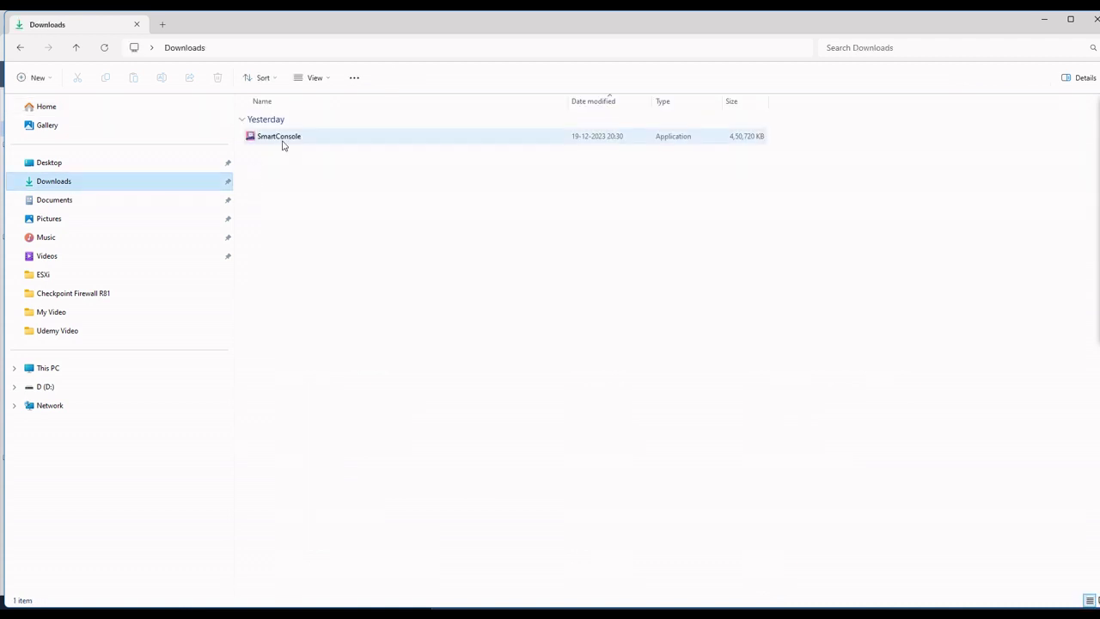
mouse_move(282, 145)
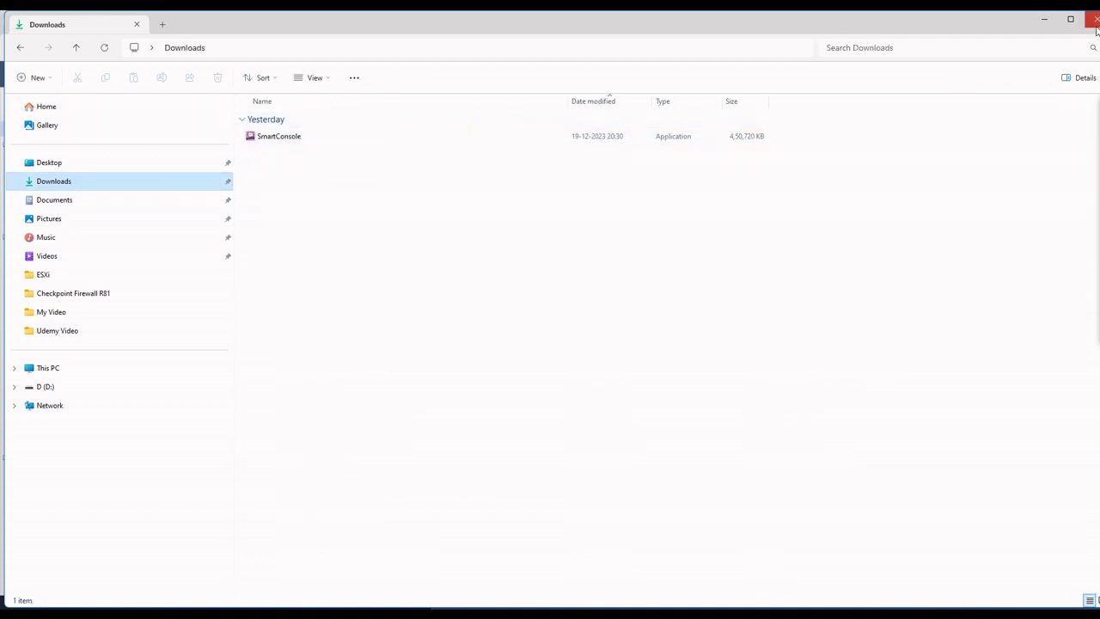
click(1044, 19)
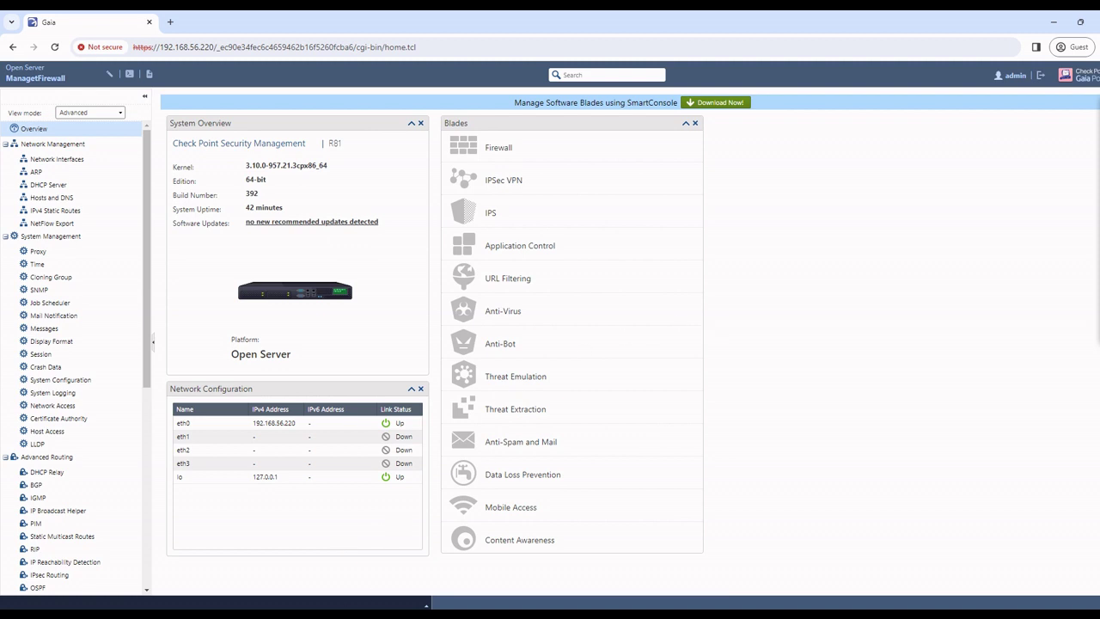
Launch SmartConsole R81 from the Start menu and log in with the admin password.
click(425, 605)
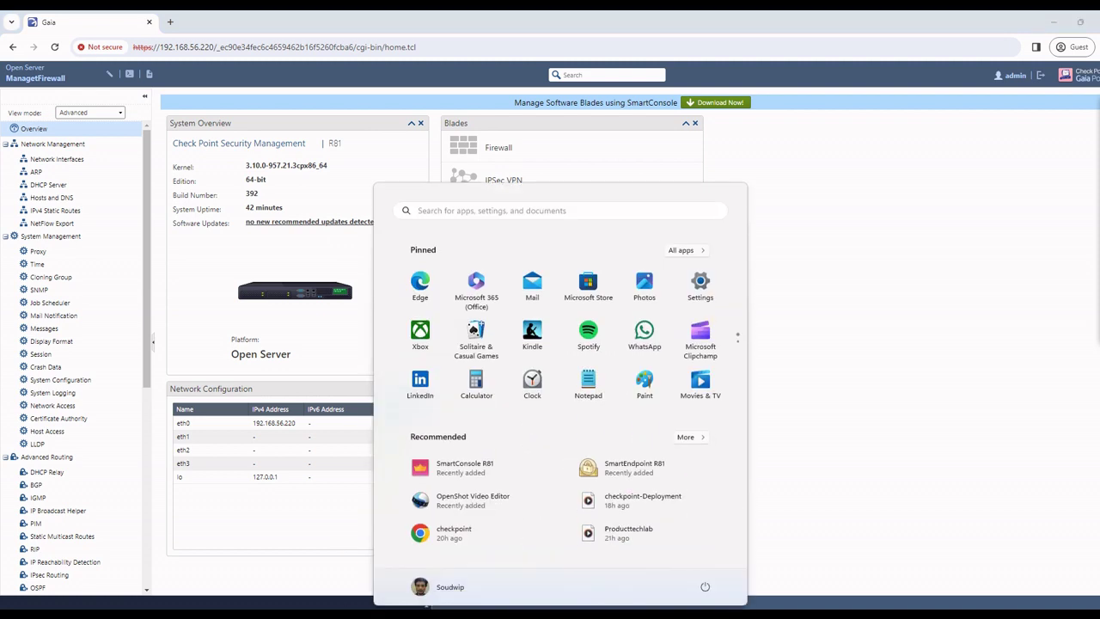
click(464, 466)
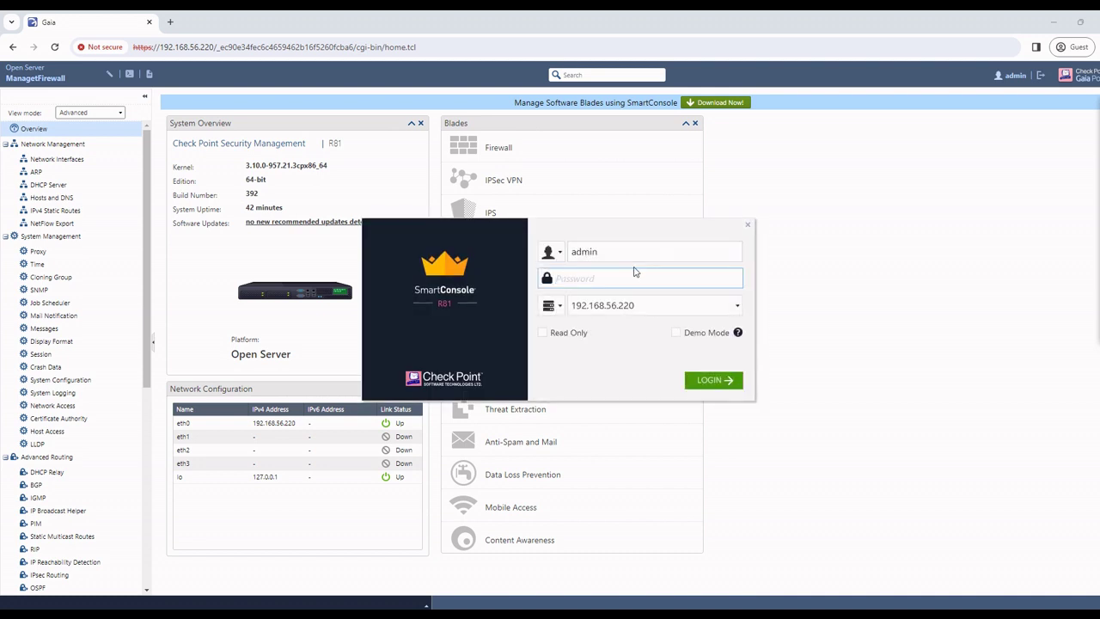
text(••)
key(Return)
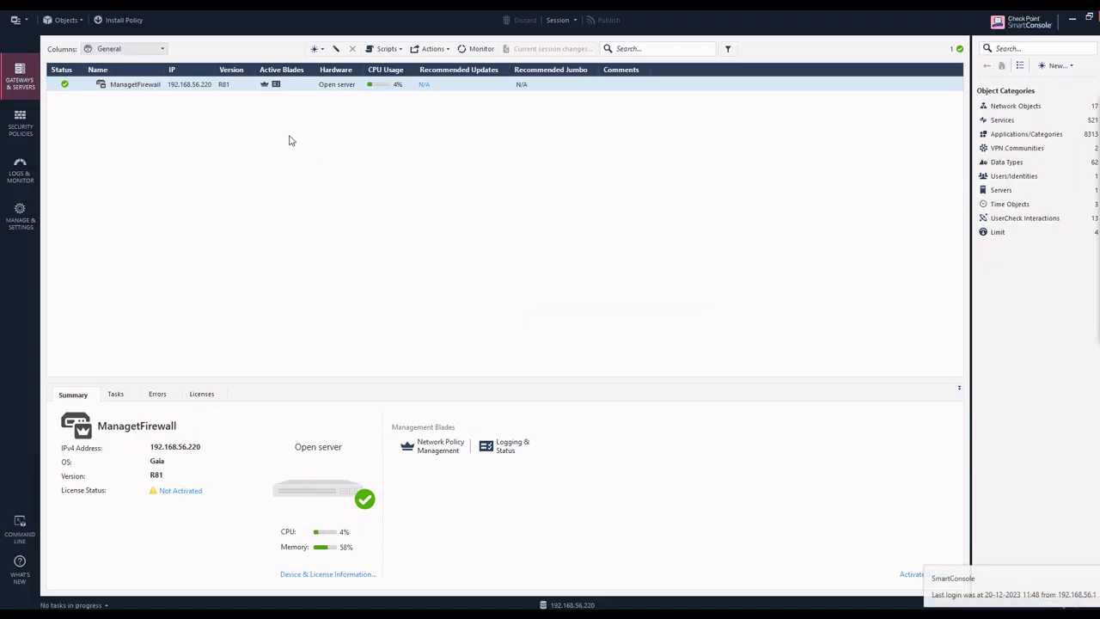
Create a new Gateway object in Classic Mode rather than the wizard.
click(316, 51)
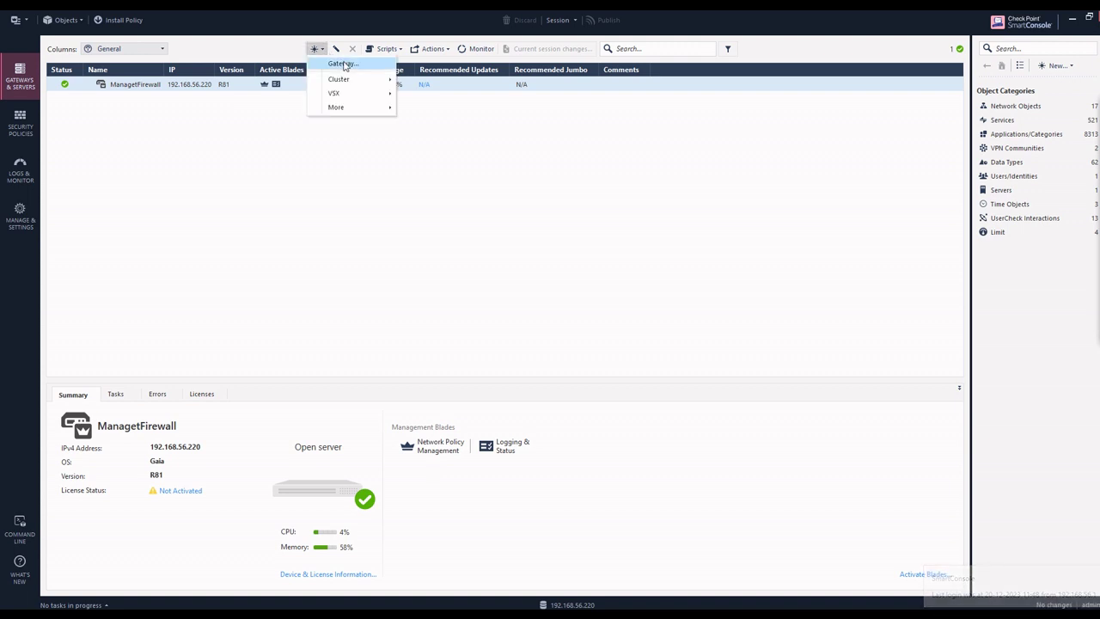
click(339, 62)
click(591, 305)
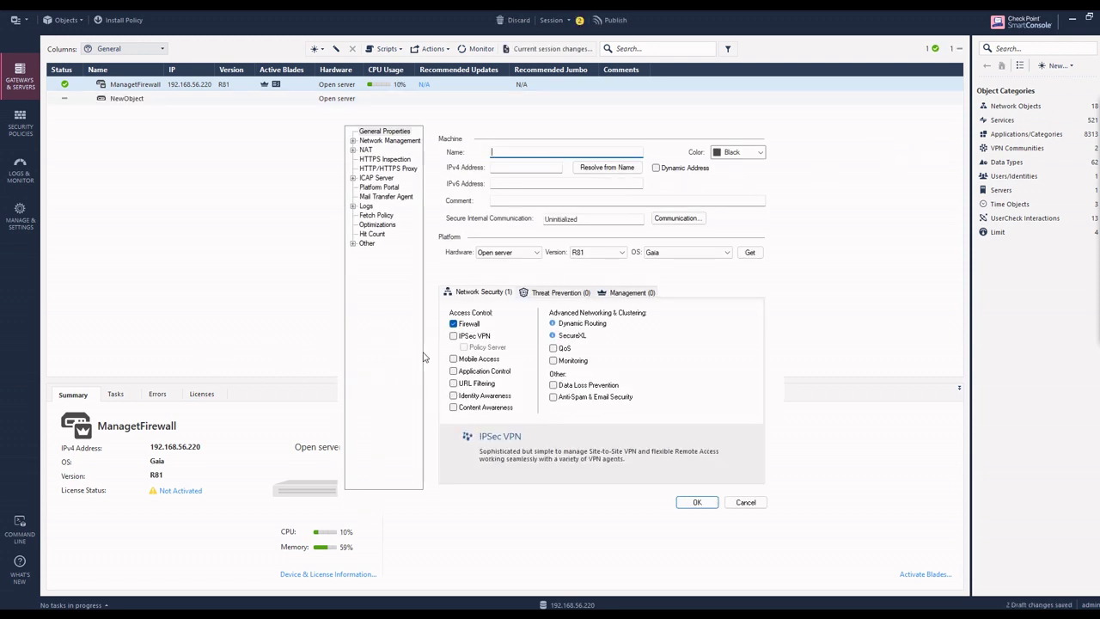
click(1053, 163)
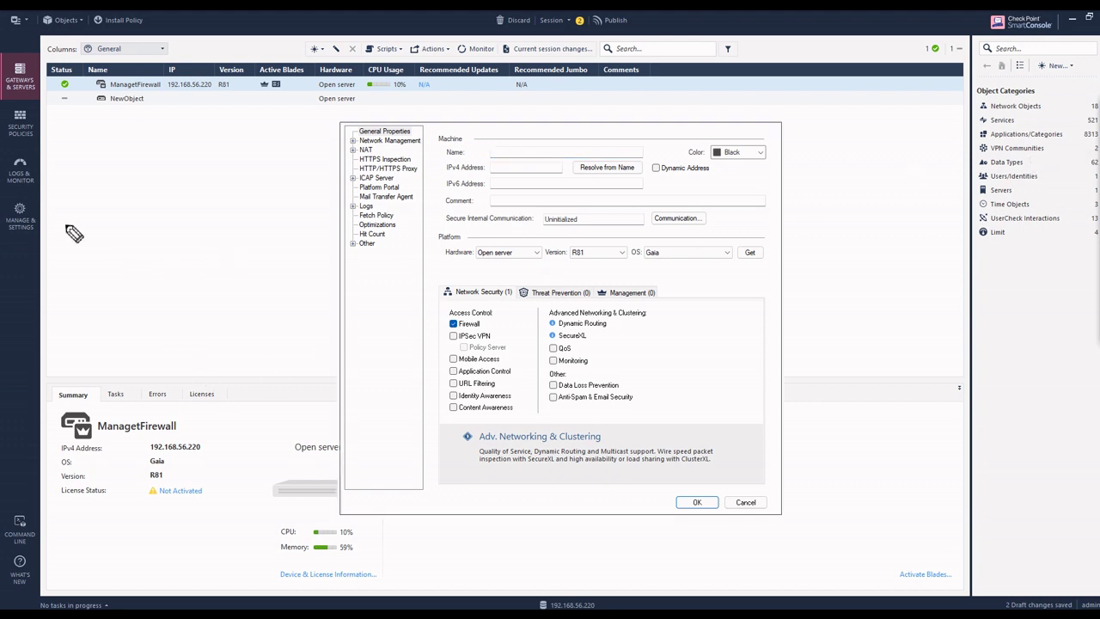
mouse_move(138, 285)
mouse_down()
mouse_move(120, 306)
mouse_move(189, 251)
mouse_move(238, 233)
mouse_move(240, 249)
mouse_up()
drag(214, 288, 259, 254)
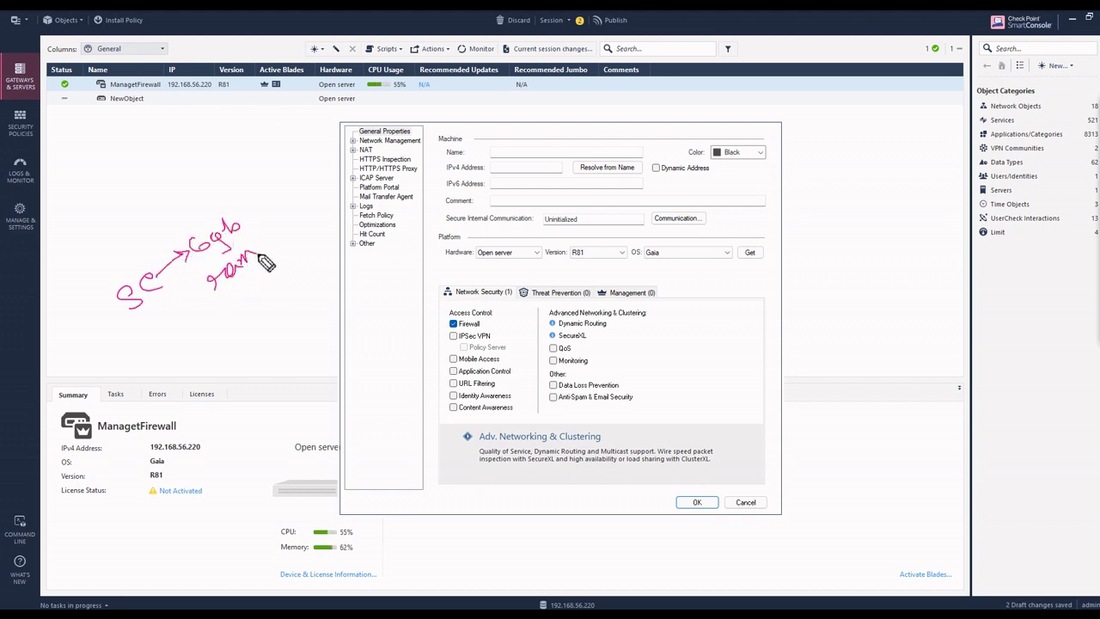
mouse_move(206, 313)
mouse_down()
mouse_move(214, 325)
mouse_move(274, 291)
mouse_move(253, 265)
mouse_move(263, 275)
mouse_move(290, 258)
mouse_move(283, 281)
mouse_move(309, 262)
mouse_move(151, 344)
mouse_move(240, 309)
mouse_up()
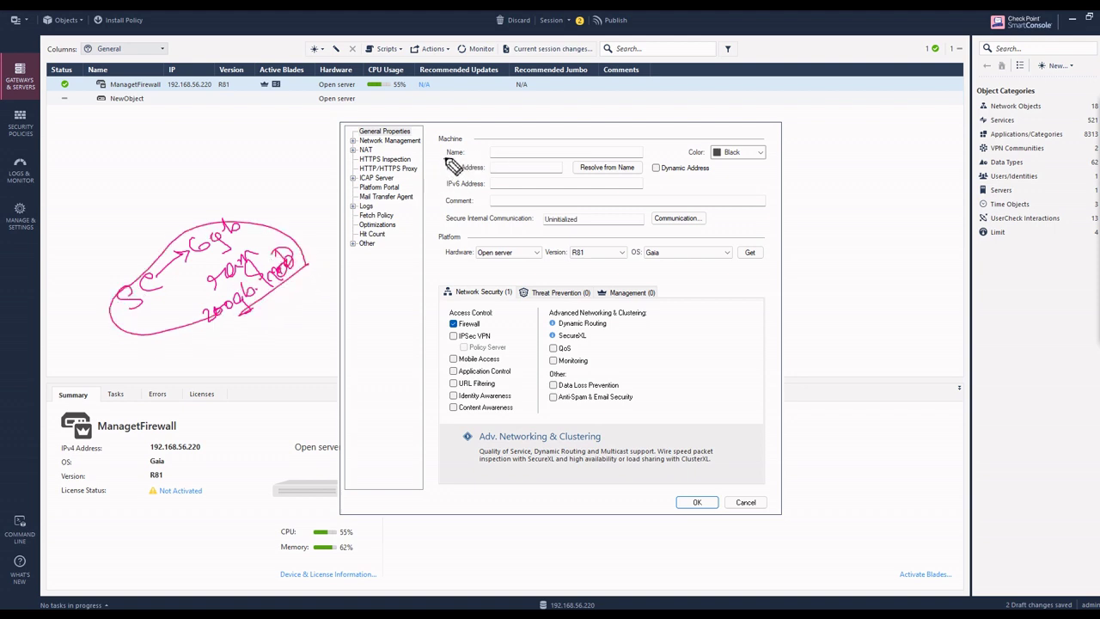
drag(446, 159, 458, 152)
mouse_move(664, 225)
mouse_down()
mouse_move(776, 213)
mouse_move(786, 172)
mouse_move(729, 210)
mouse_up()
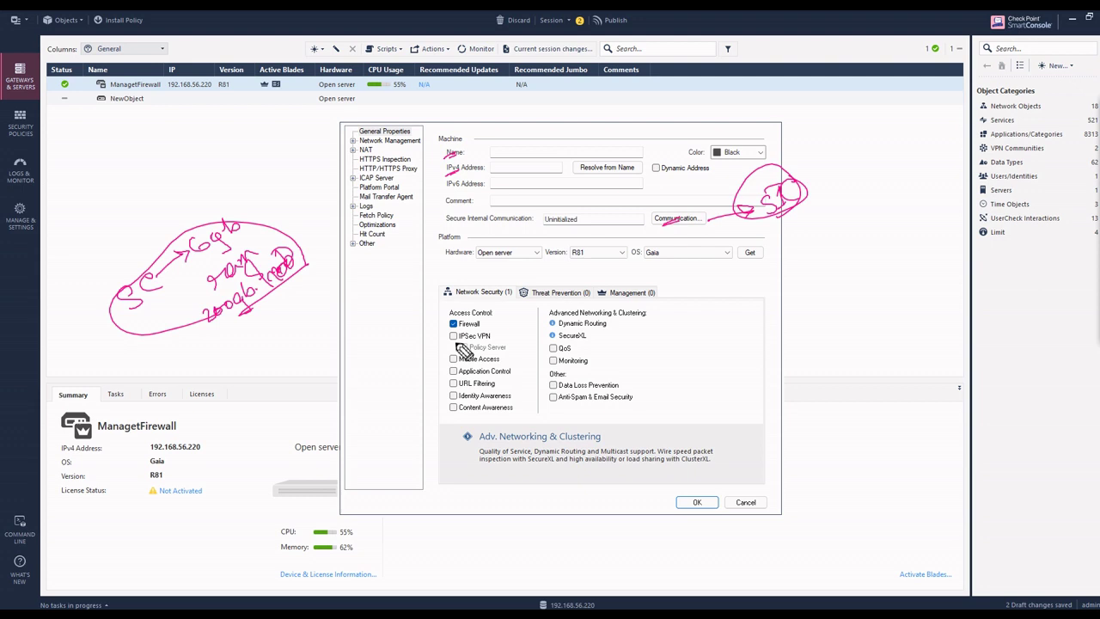
mouse_move(483, 320)
mouse_down()
mouse_move(497, 318)
mouse_move(513, 368)
mouse_up()
mouse_move(501, 384)
mouse_down()
mouse_move(513, 381)
mouse_move(518, 407)
mouse_up()
drag(451, 313, 446, 424)
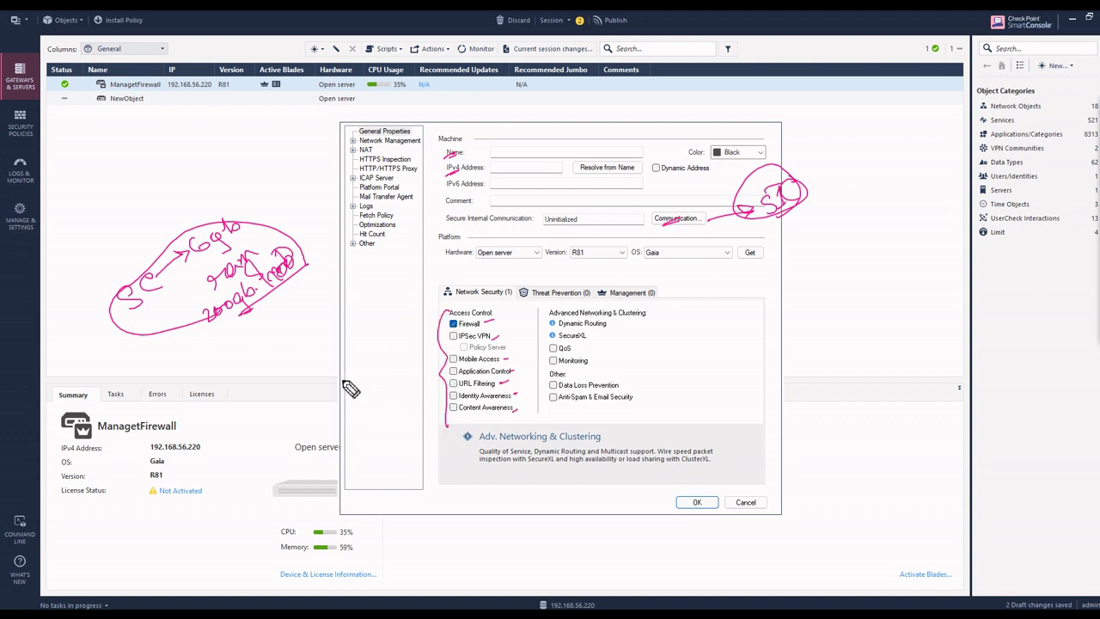
drag(317, 364, 354, 362)
mouse_move(347, 365)
mouse_down()
mouse_move(350, 391)
mouse_move(387, 371)
mouse_move(311, 421)
mouse_move(409, 373)
mouse_up()
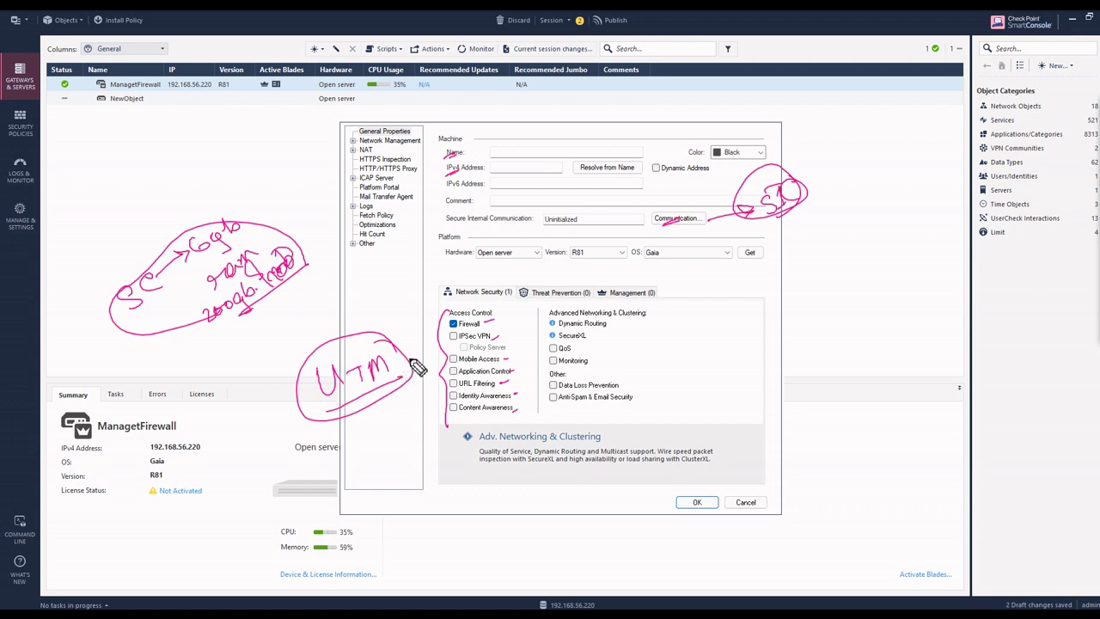
mouse_move(412, 367)
mouse_down()
mouse_move(434, 359)
mouse_move(427, 366)
mouse_up()
mouse_move(487, 329)
mouse_down()
mouse_move(507, 337)
mouse_move(473, 314)
mouse_move(507, 323)
mouse_up()
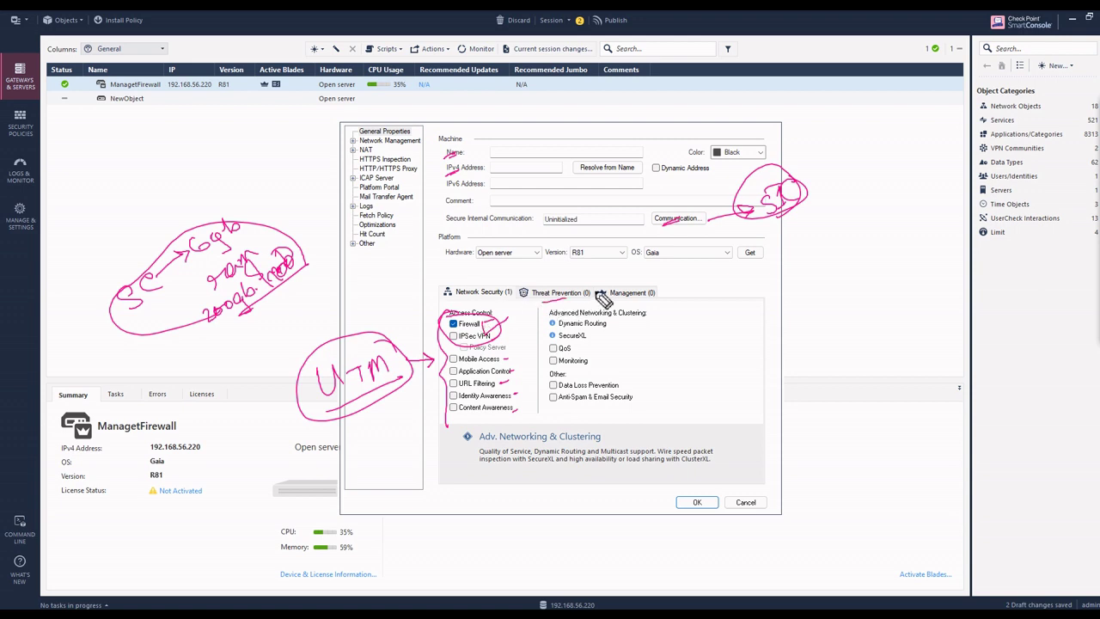
drag(605, 303, 655, 299)
drag(515, 153, 537, 160)
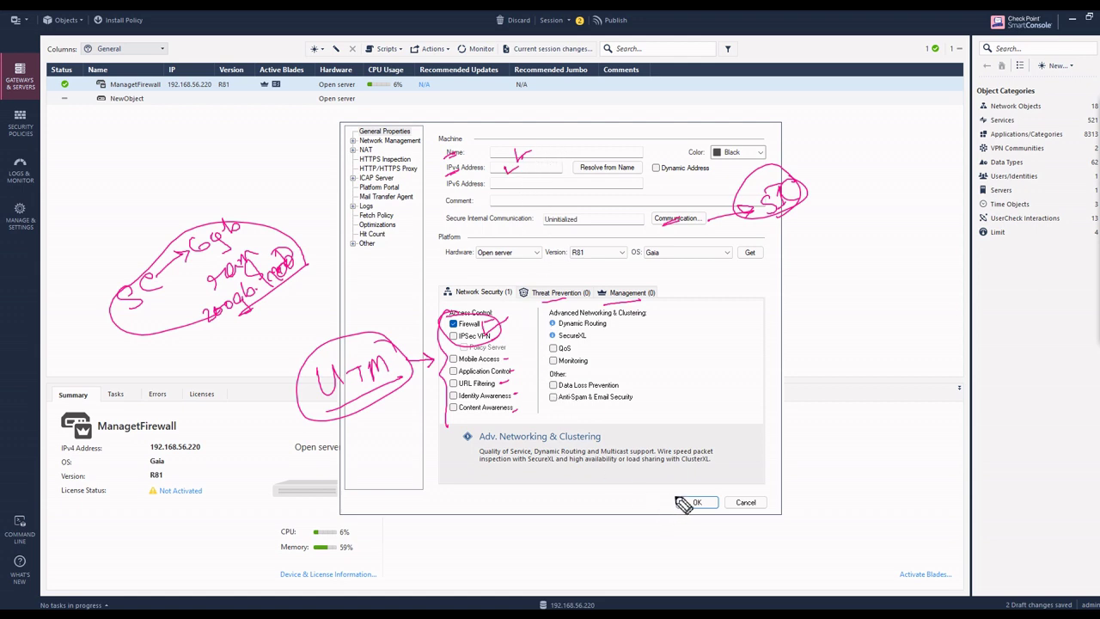
drag(674, 494, 695, 473)
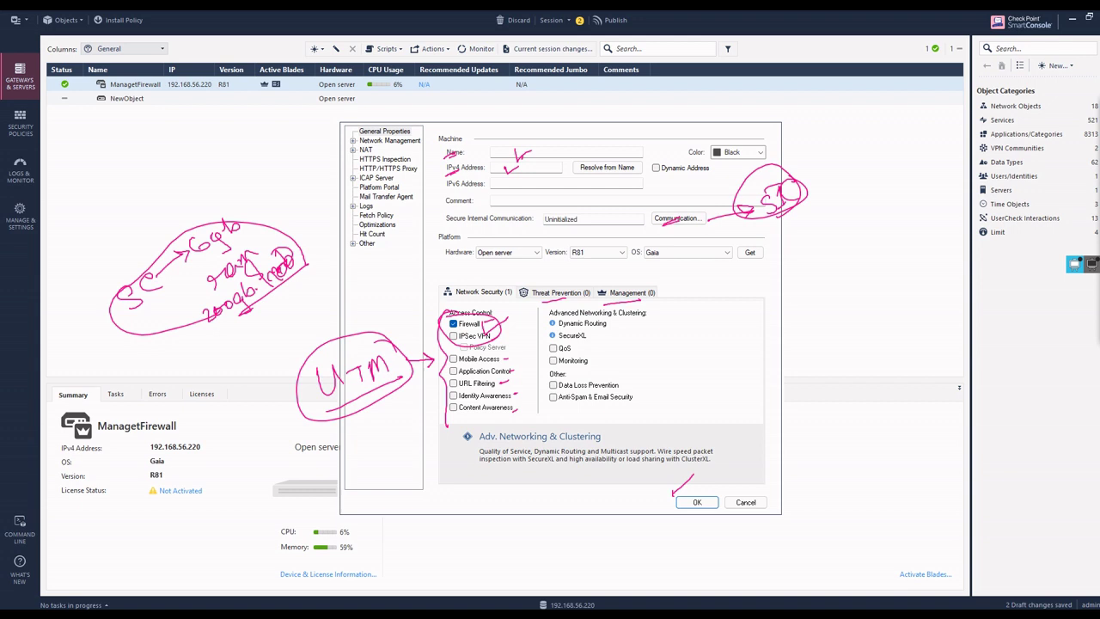
key(e)
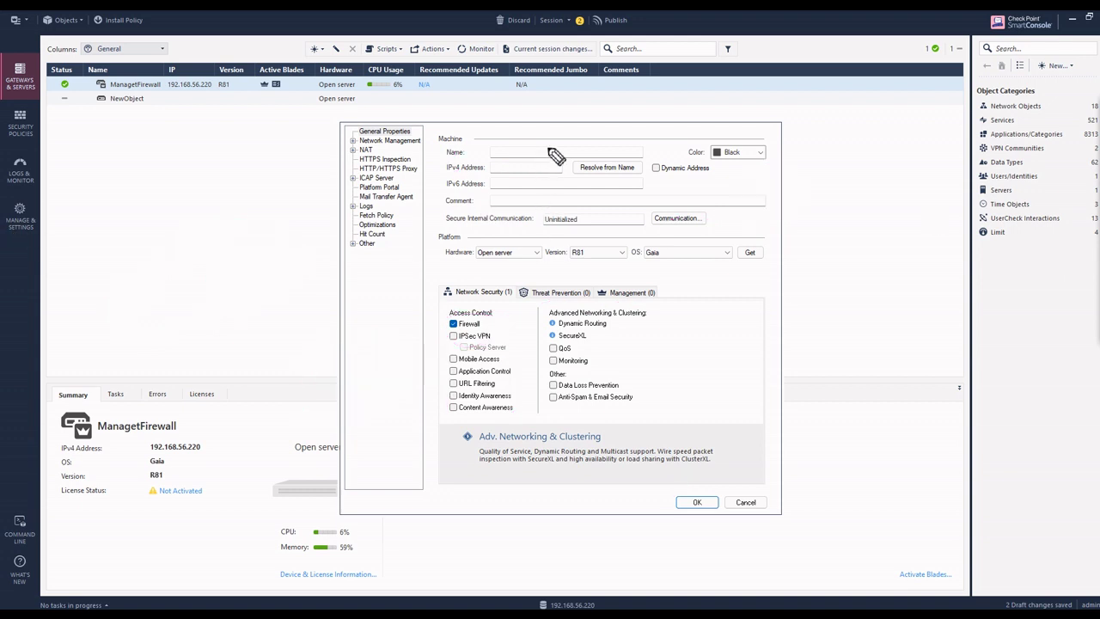
Name the gateway FW-GW-1 with IPv4 192.168.56.221 and open its Communication settings.
mouse_move(1076, 125)
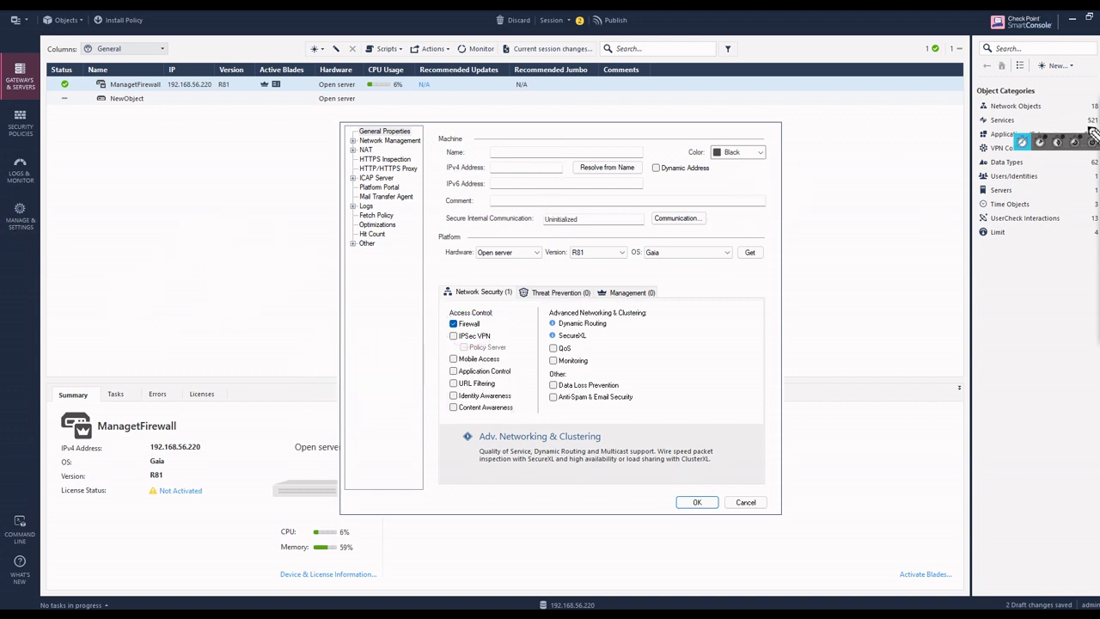
click(1079, 125)
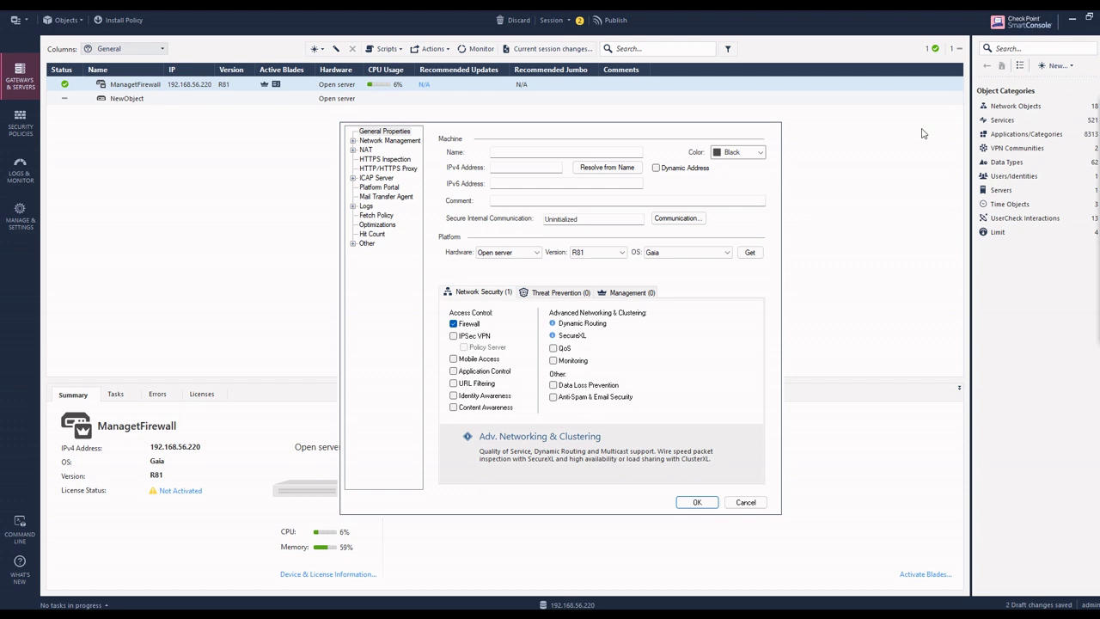
click(508, 153)
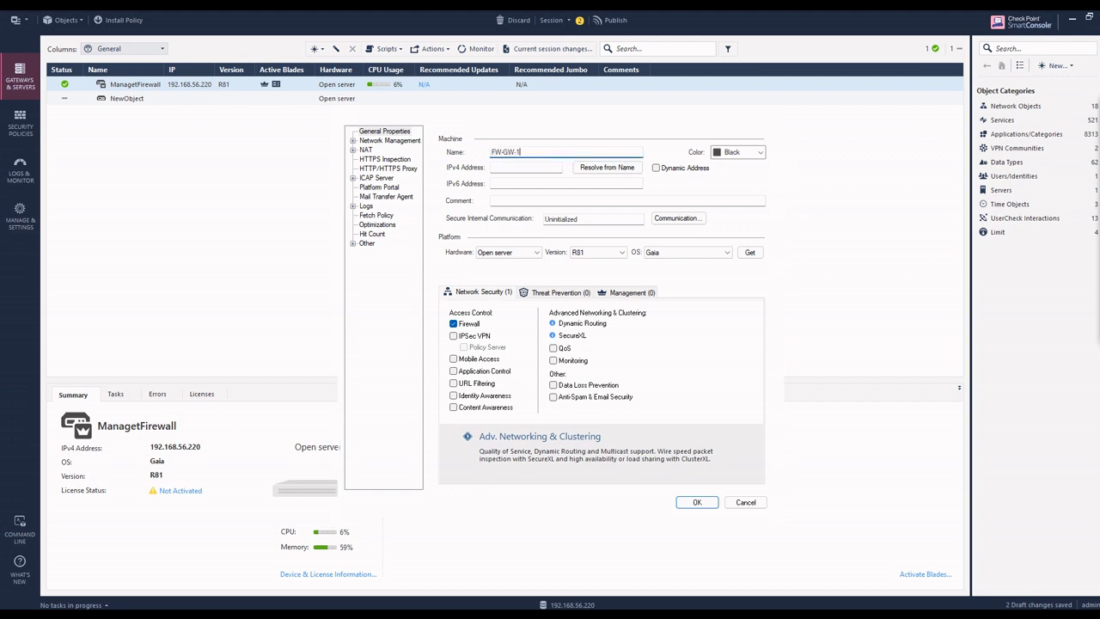
click(526, 167)
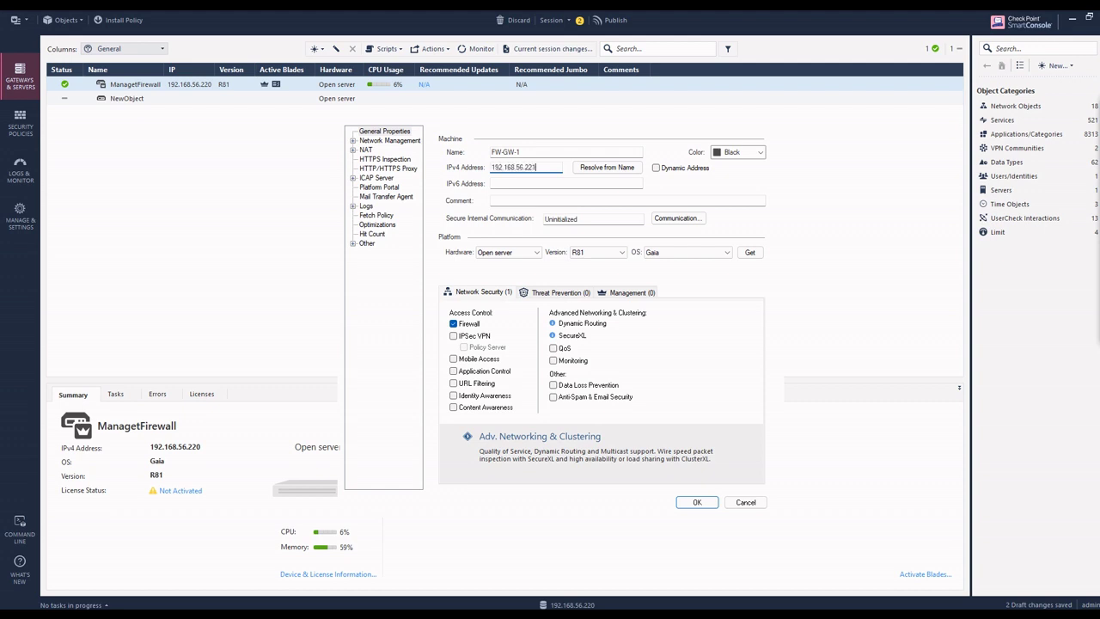
click(667, 220)
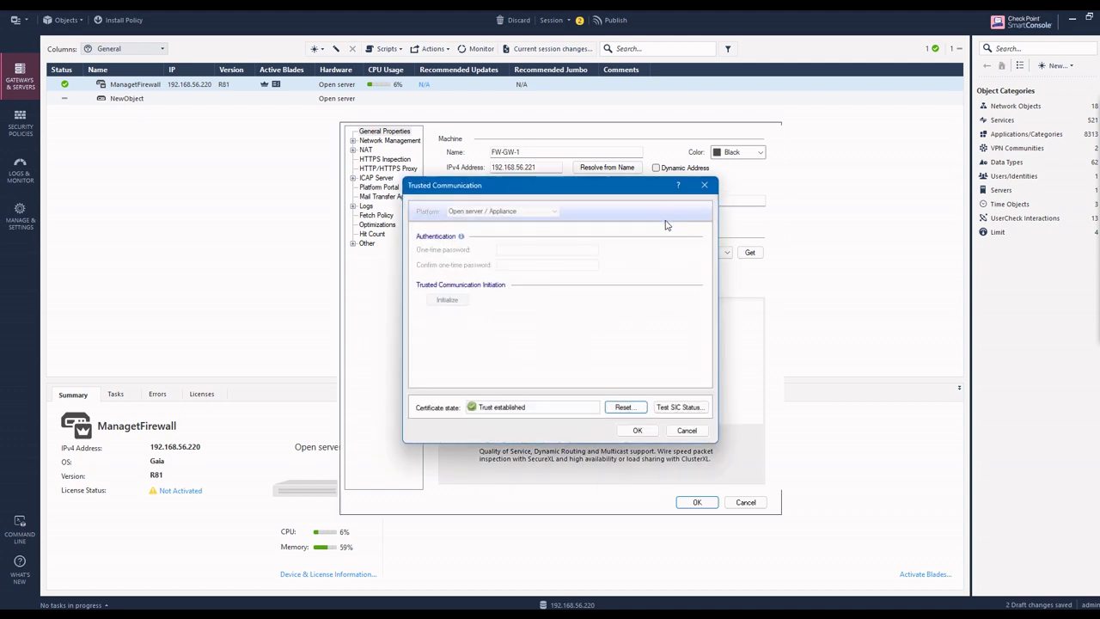
Reset the gateway's trust, set and confirm a one-time SIC password, and try Initialize.
click(615, 405)
click(591, 366)
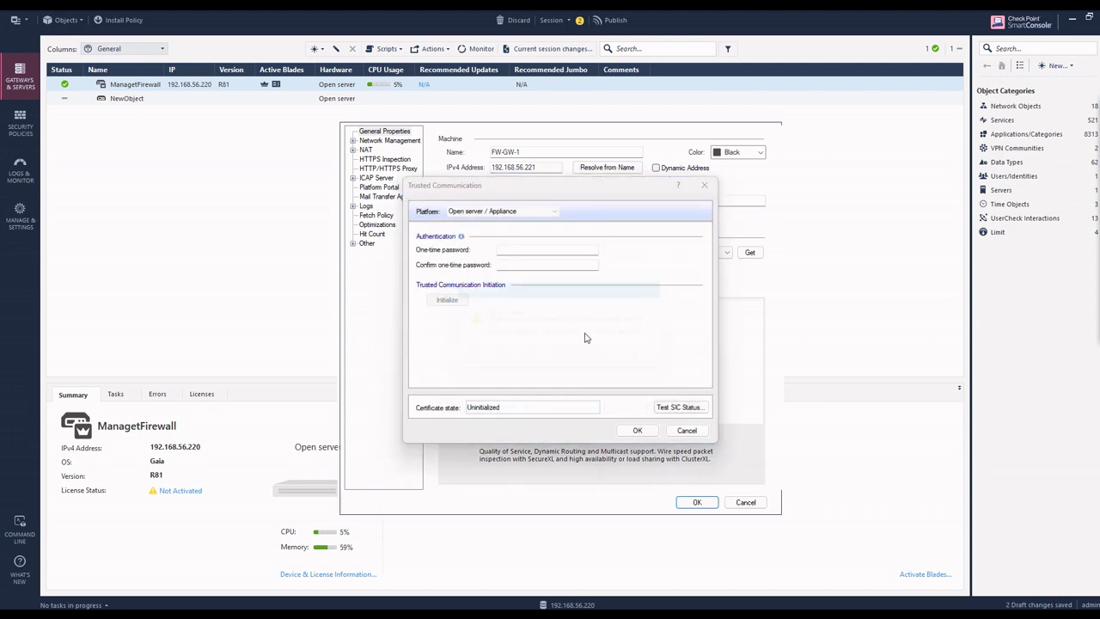
click(646, 367)
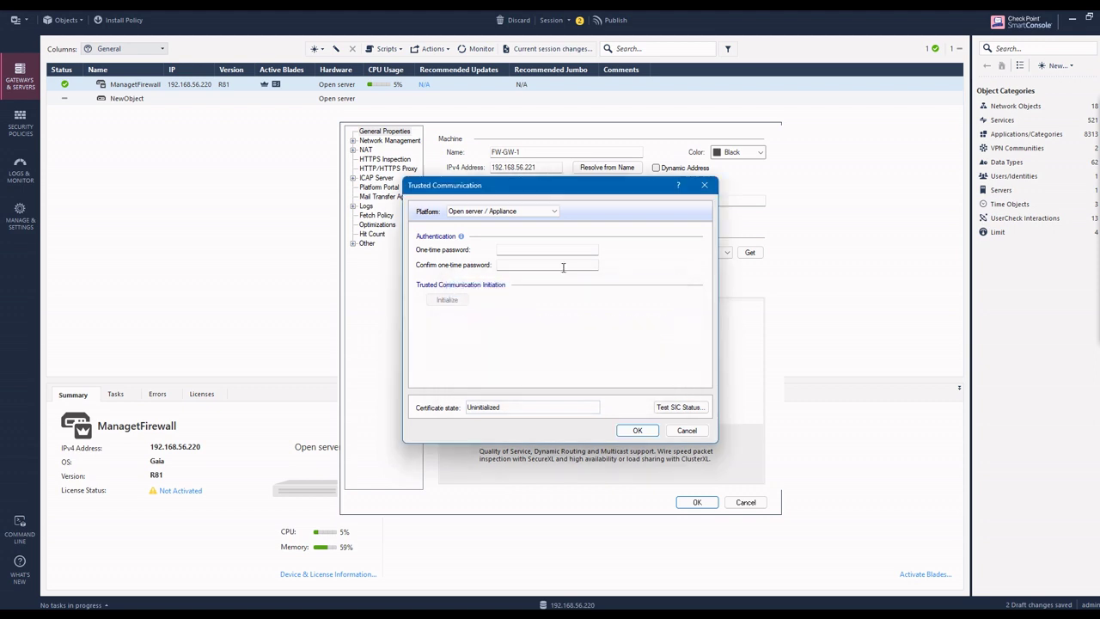
click(560, 249)
text(1234)
click(546, 265)
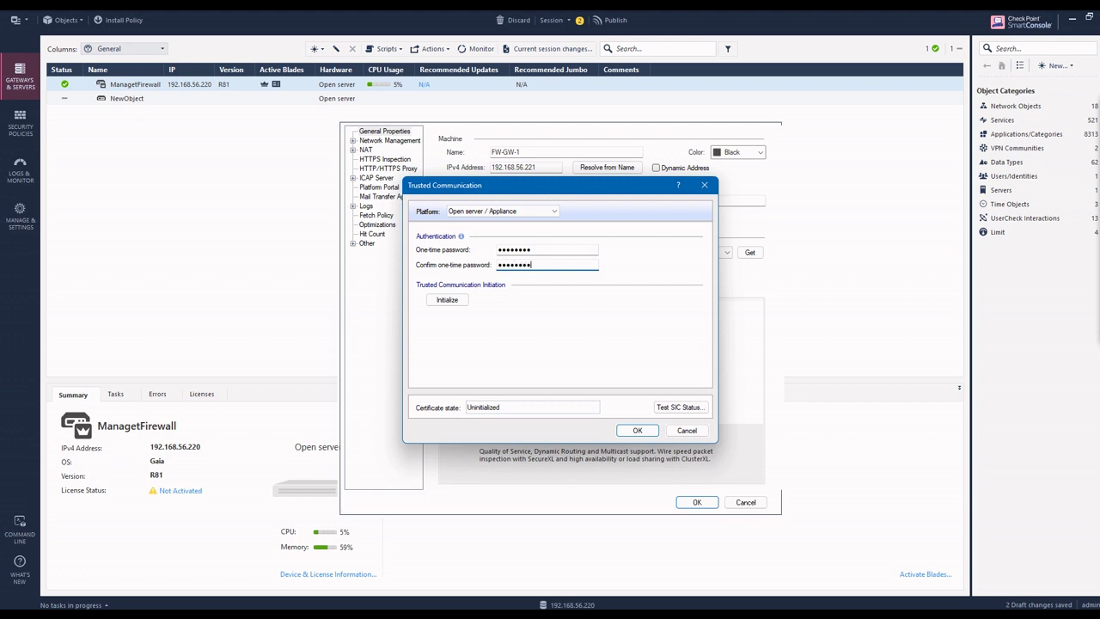
click(447, 300)
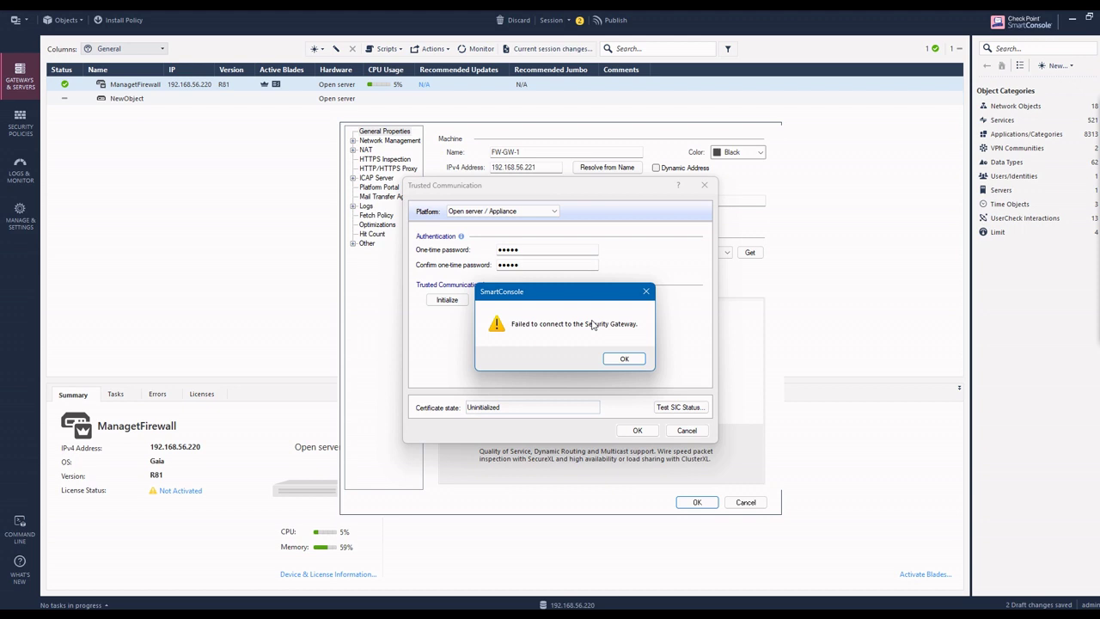
click(625, 358)
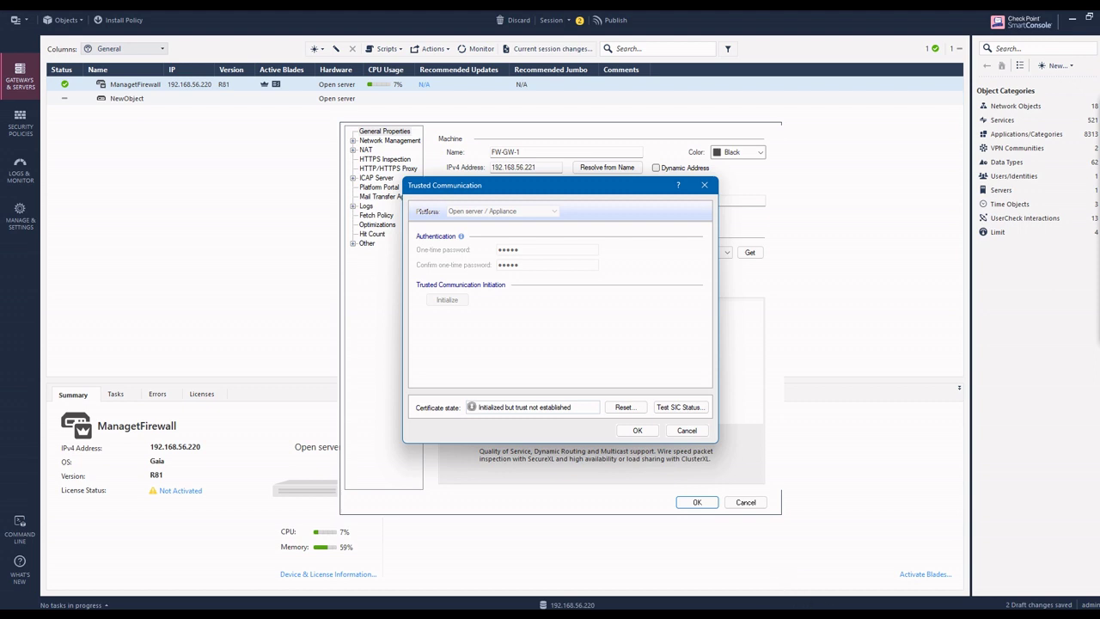
Open the QEMU console of the 192.168.56.221 gateway node from EVE.
mouse_move(793, 615)
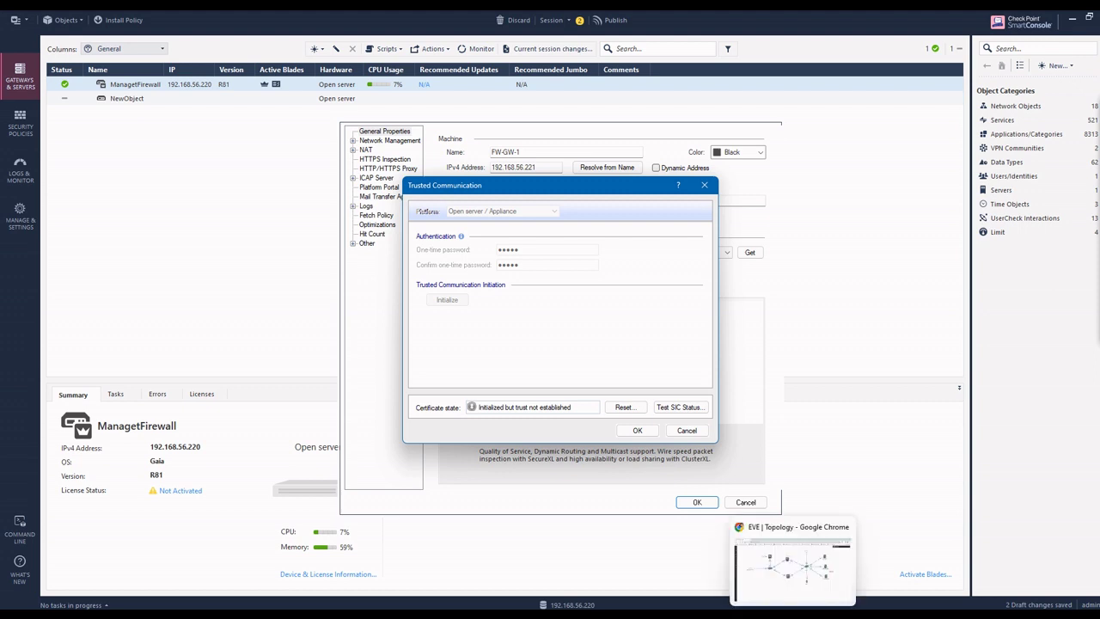
mouse_move(741, 615)
click(791, 567)
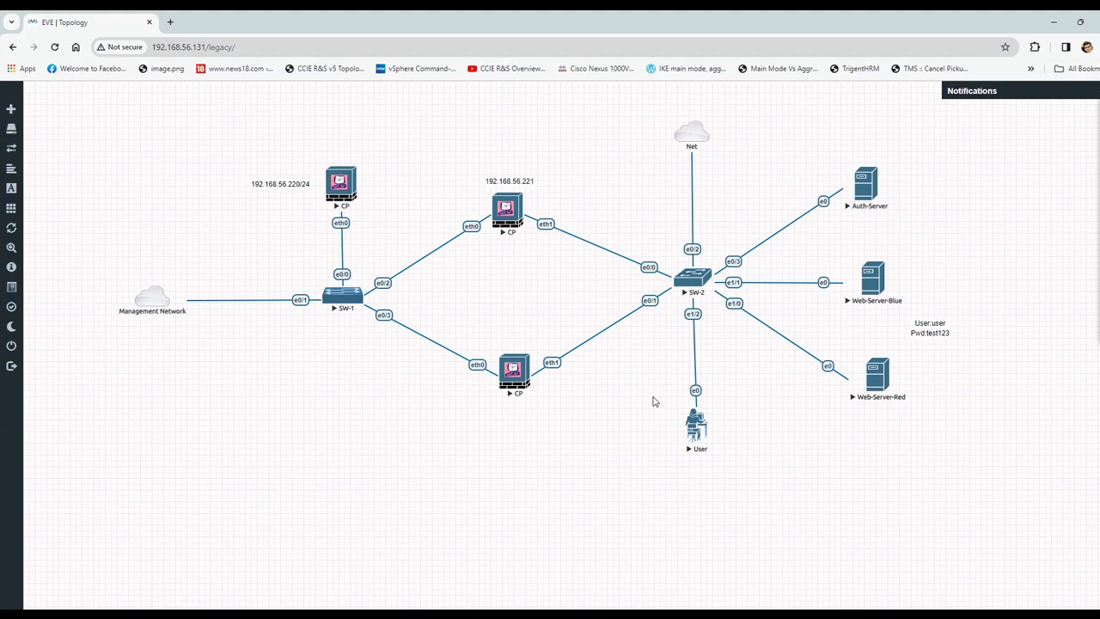
click(507, 213)
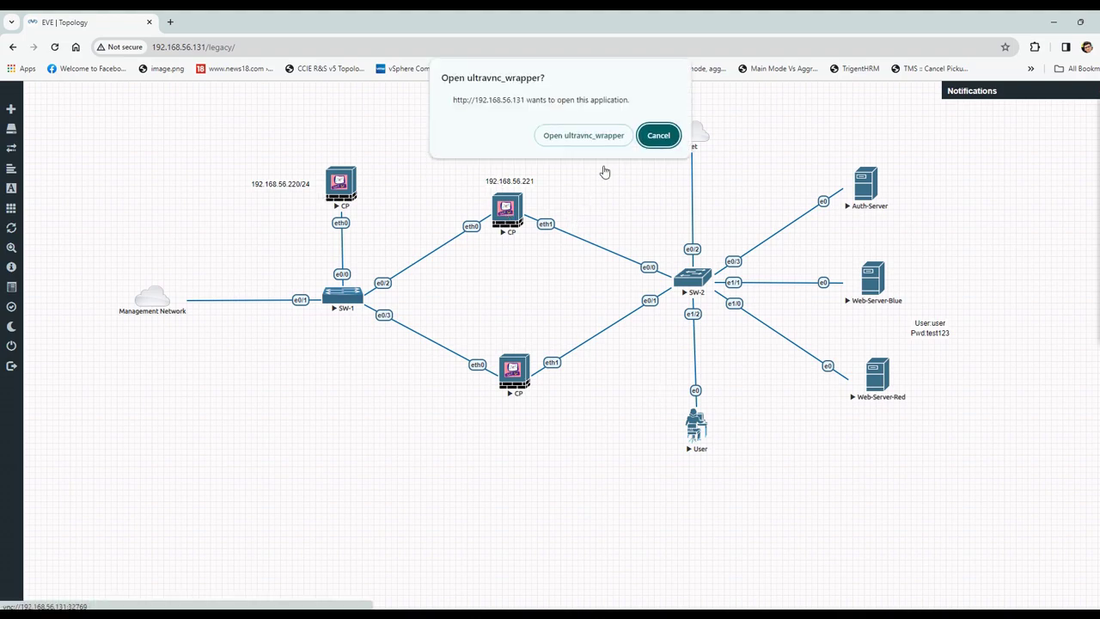
click(607, 136)
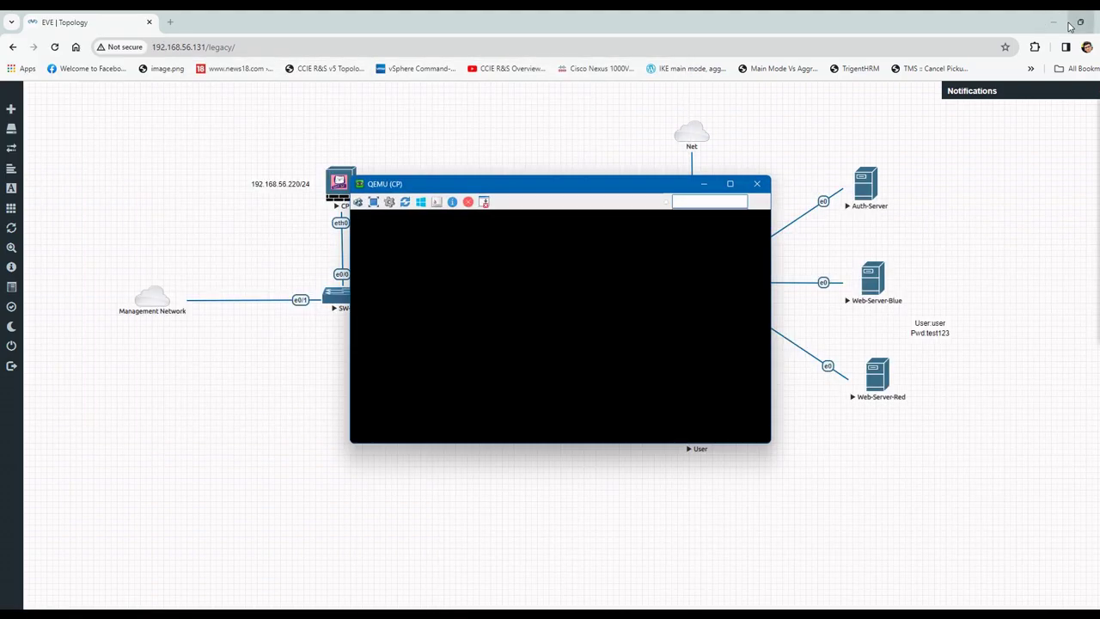
Log in to the gateway console as admin and run cpconfig.
click(1054, 22)
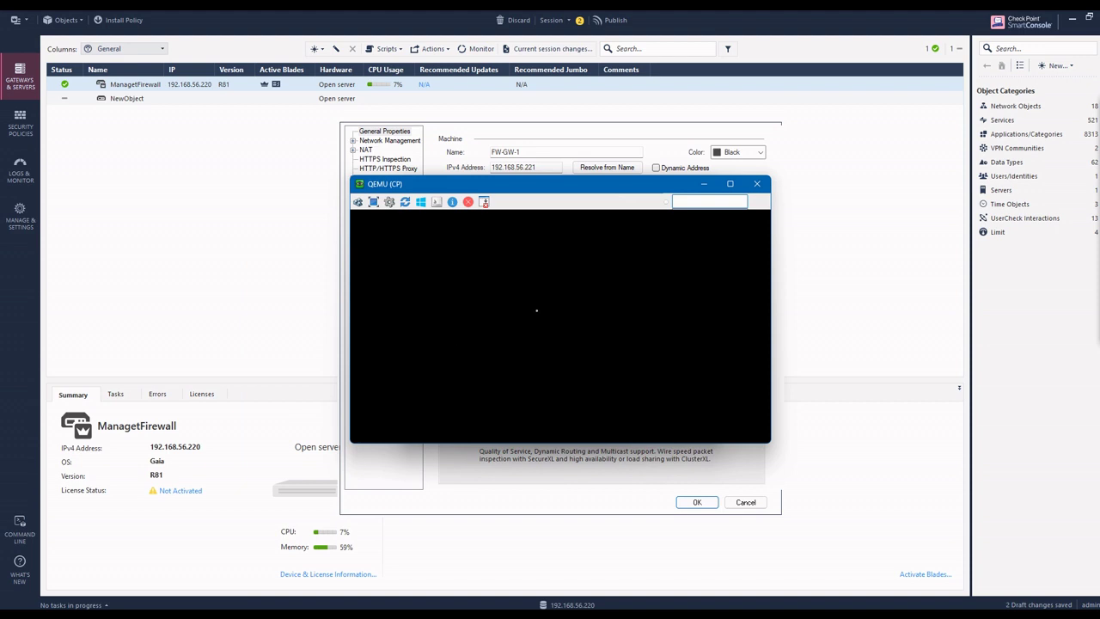
text(adm)
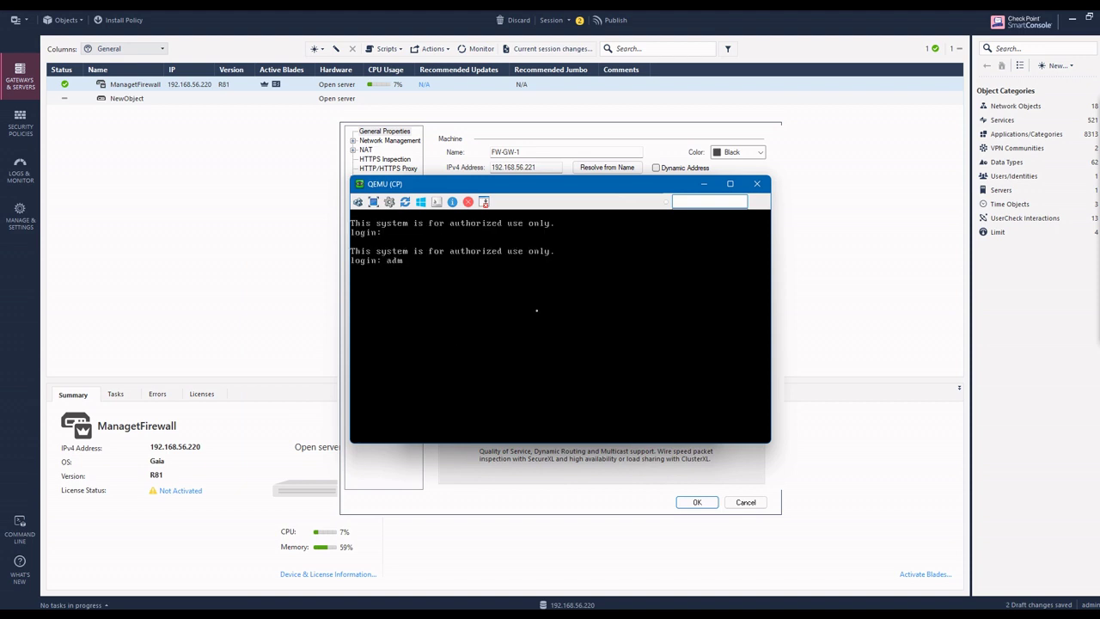
text(in)
key(Return)
key(Return)
key(Return)
key(Return)
key(Return)
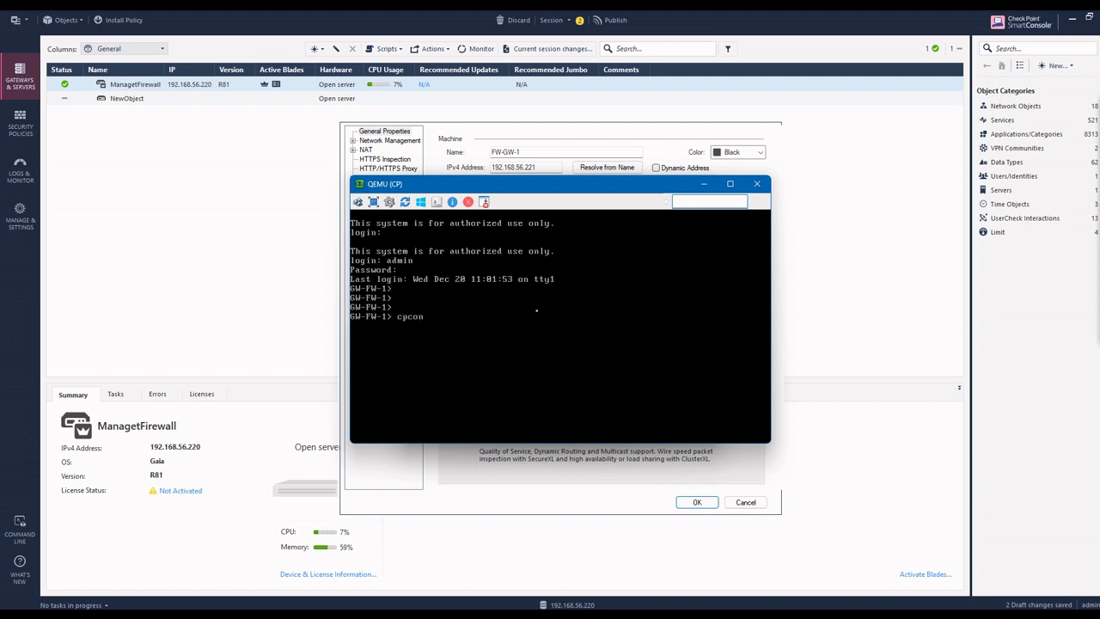
text(cpconfig)
key(Return)
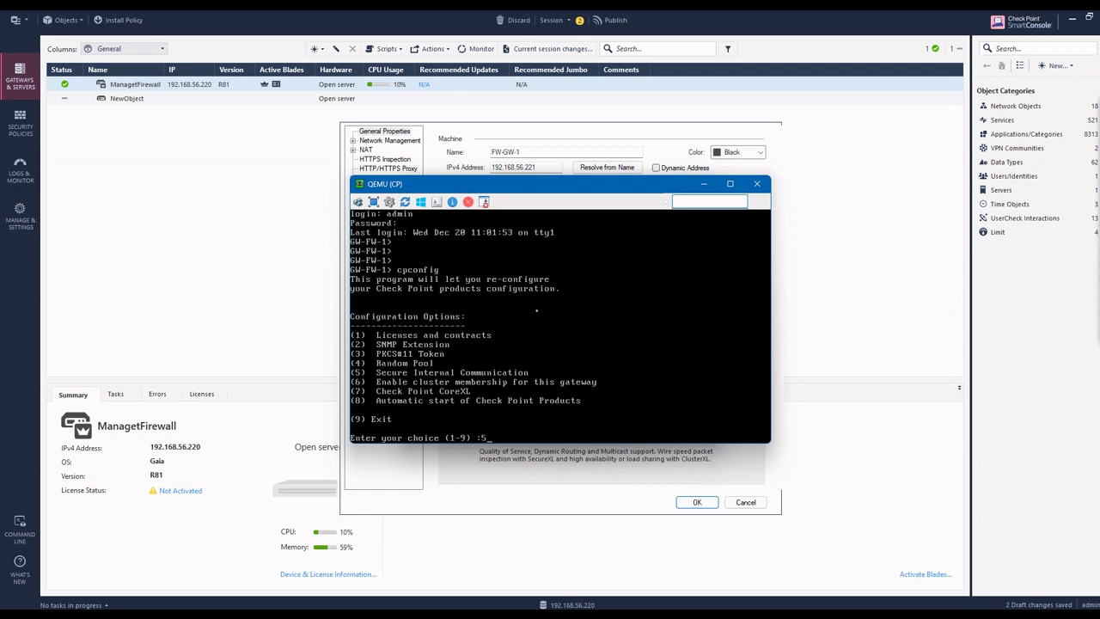
Re-initialize SIC with option 5, confirming twice, then enter and retype the activation key.
text(5)
key(Return)
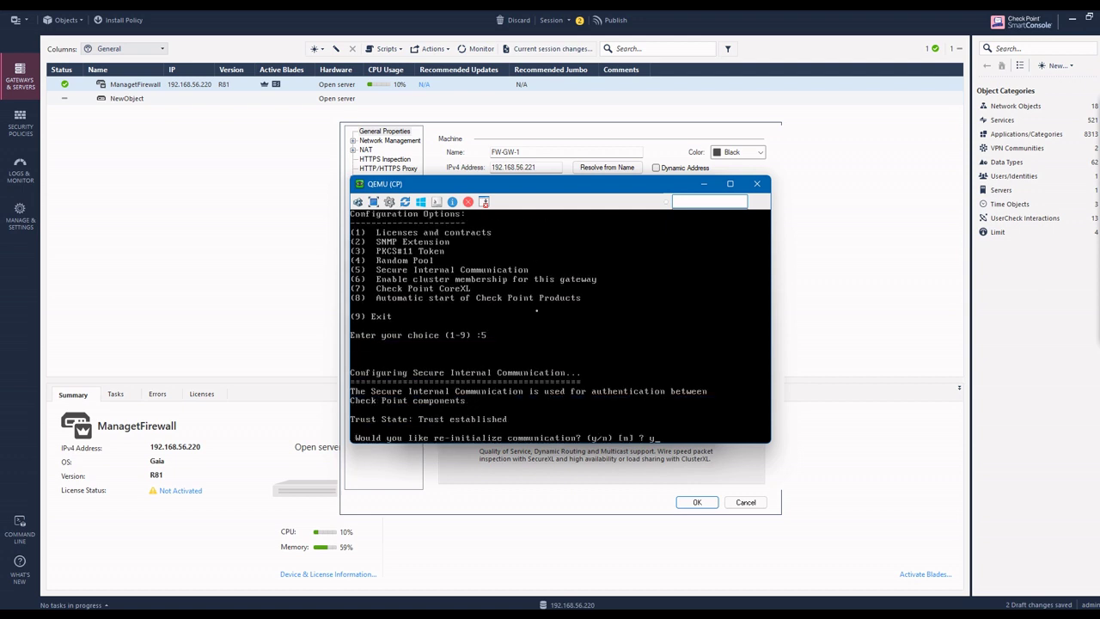
text(y)
key(Return)
text(y)
key(Return)
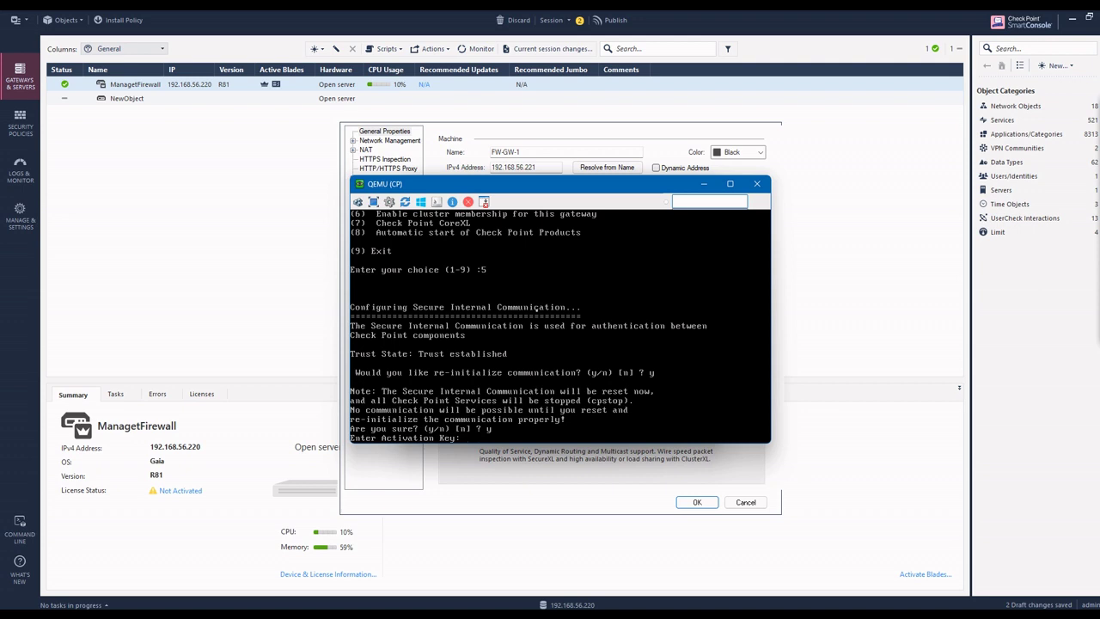
key(Return)
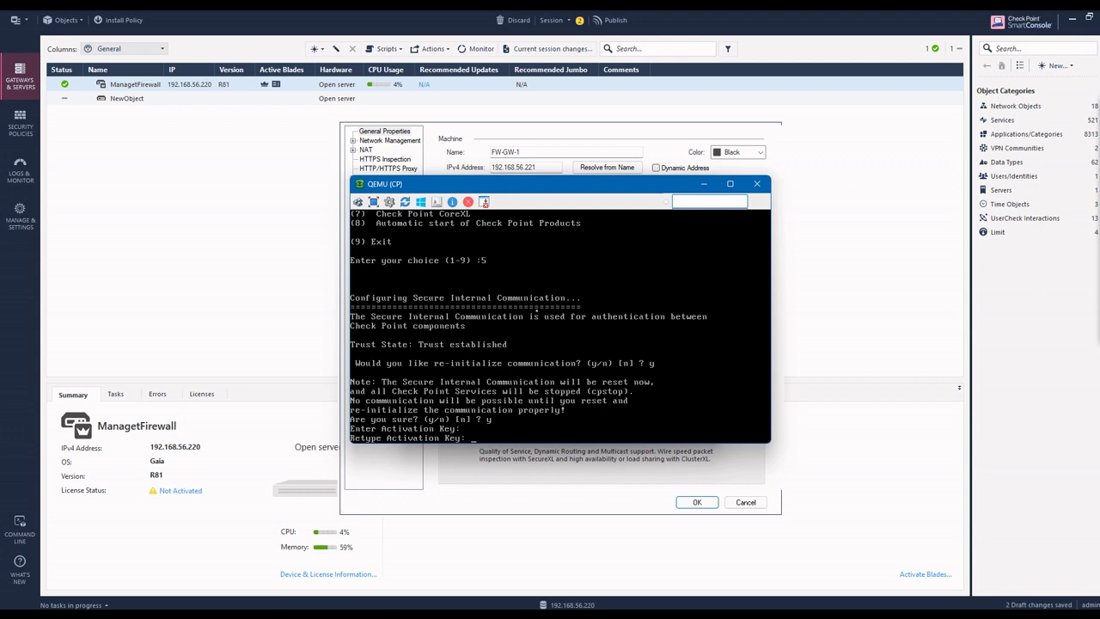
key(Return)
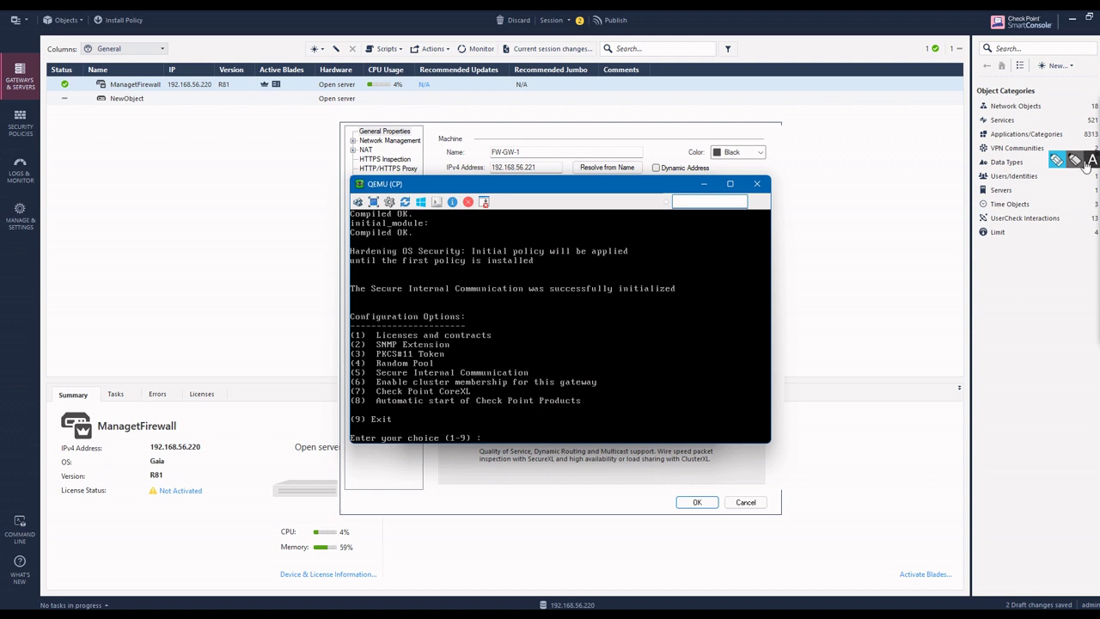
Annotate the cpconfig output in red: tick option 5 and Exit, circle success, write CPconfig and SIC.
click(1068, 167)
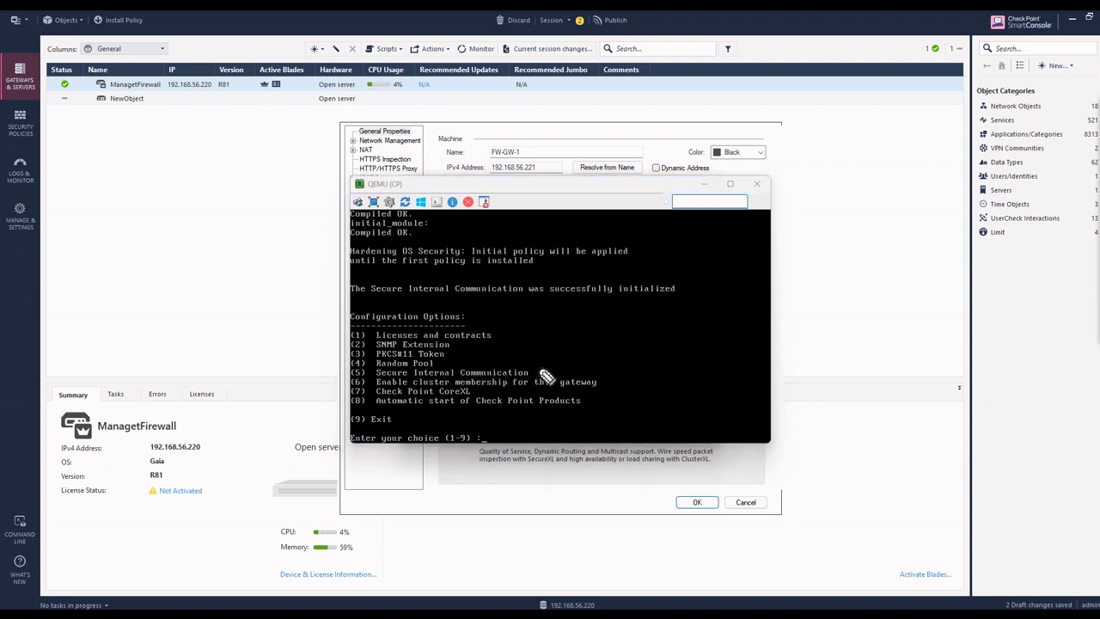
drag(539, 368, 563, 361)
mouse_move(530, 319)
mouse_down()
mouse_move(544, 346)
mouse_move(569, 329)
mouse_move(583, 337)
mouse_move(619, 325)
mouse_move(631, 305)
mouse_move(650, 339)
mouse_up()
mouse_move(543, 370)
mouse_down()
mouse_move(481, 345)
mouse_move(566, 354)
mouse_up()
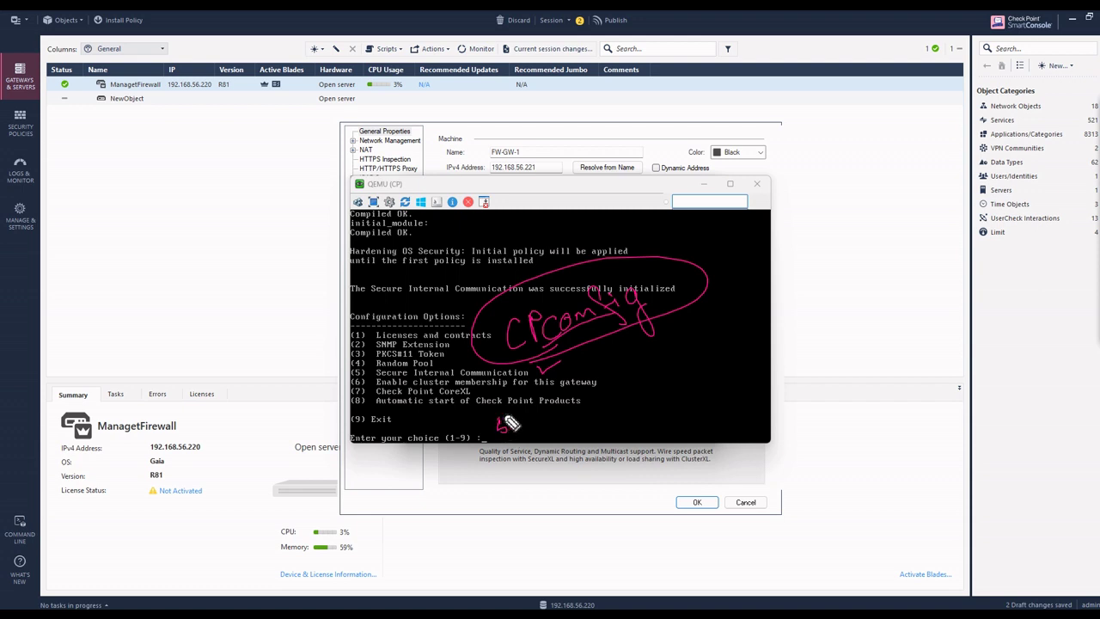
mouse_move(507, 410)
mouse_down()
mouse_move(503, 430)
mouse_move(526, 424)
mouse_up()
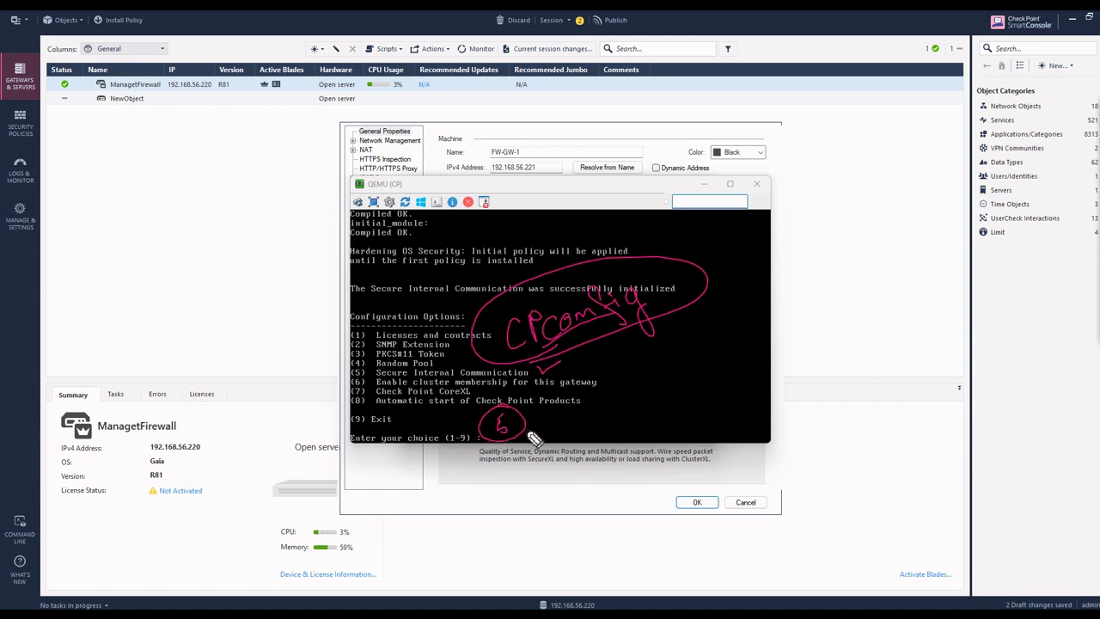
drag(398, 418, 418, 412)
mouse_move(184, 312)
mouse_down()
mouse_move(177, 301)
mouse_move(227, 298)
mouse_move(177, 326)
mouse_move(225, 284)
mouse_move(232, 267)
mouse_move(214, 252)
mouse_move(300, 238)
mouse_move(302, 248)
mouse_up()
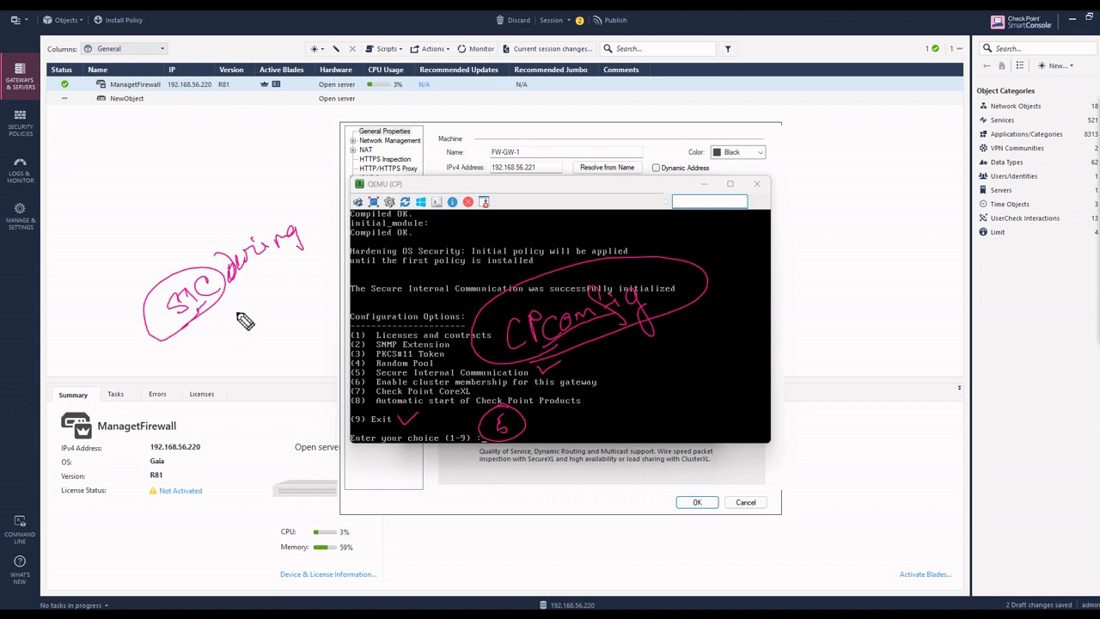
Sketch a red management-to-gateway diagram with a circled 'SIC during installation' note.
mouse_move(241, 315)
mouse_down()
mouse_move(266, 309)
mouse_move(299, 261)
mouse_move(314, 265)
mouse_move(359, 228)
mouse_up()
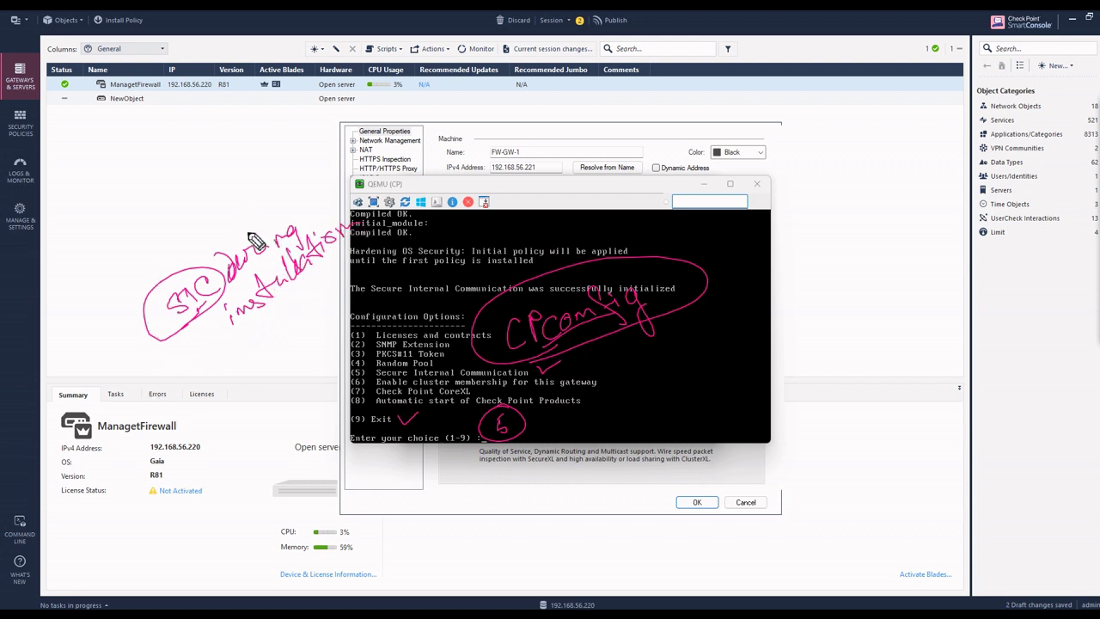
drag(242, 244, 225, 219)
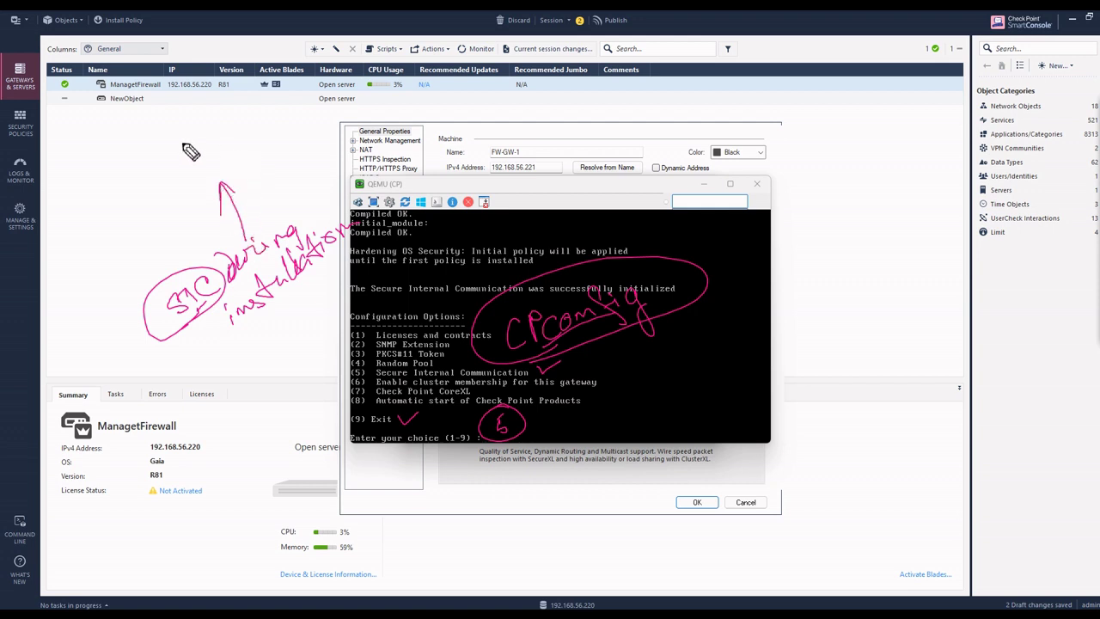
mouse_move(113, 161)
mouse_down()
mouse_move(117, 170)
mouse_move(100, 172)
mouse_move(119, 172)
mouse_move(89, 251)
mouse_move(103, 258)
mouse_move(119, 239)
mouse_move(112, 219)
mouse_move(77, 242)
mouse_move(102, 281)
mouse_move(112, 240)
mouse_move(159, 198)
mouse_move(189, 197)
mouse_move(218, 146)
mouse_move(151, 243)
mouse_move(182, 168)
mouse_up()
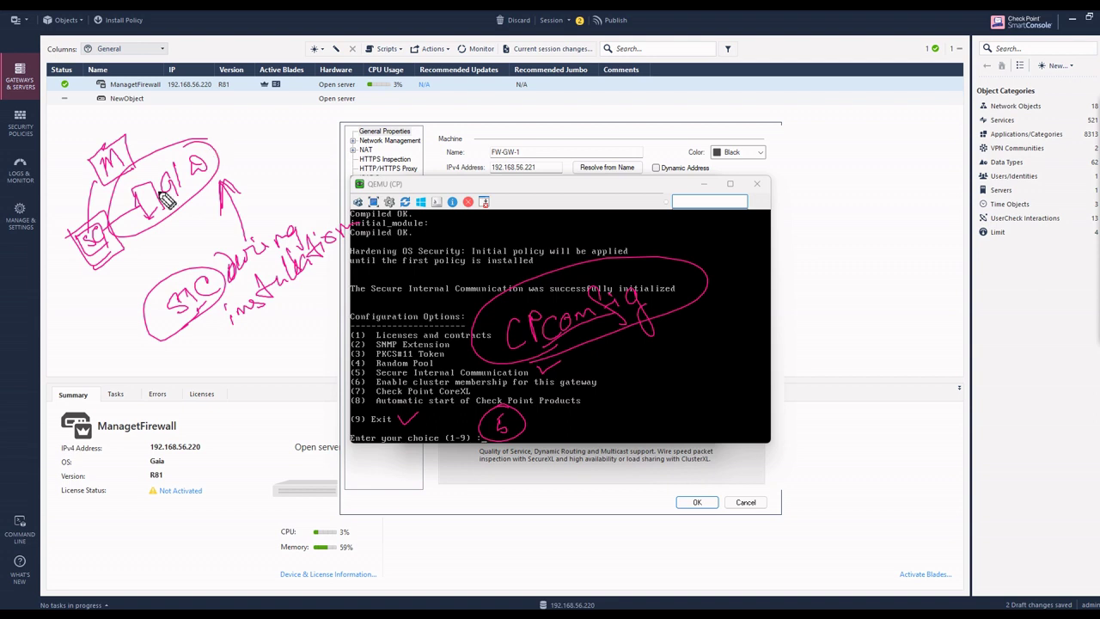
mouse_move(221, 170)
mouse_down()
mouse_move(210, 183)
mouse_move(201, 174)
mouse_up()
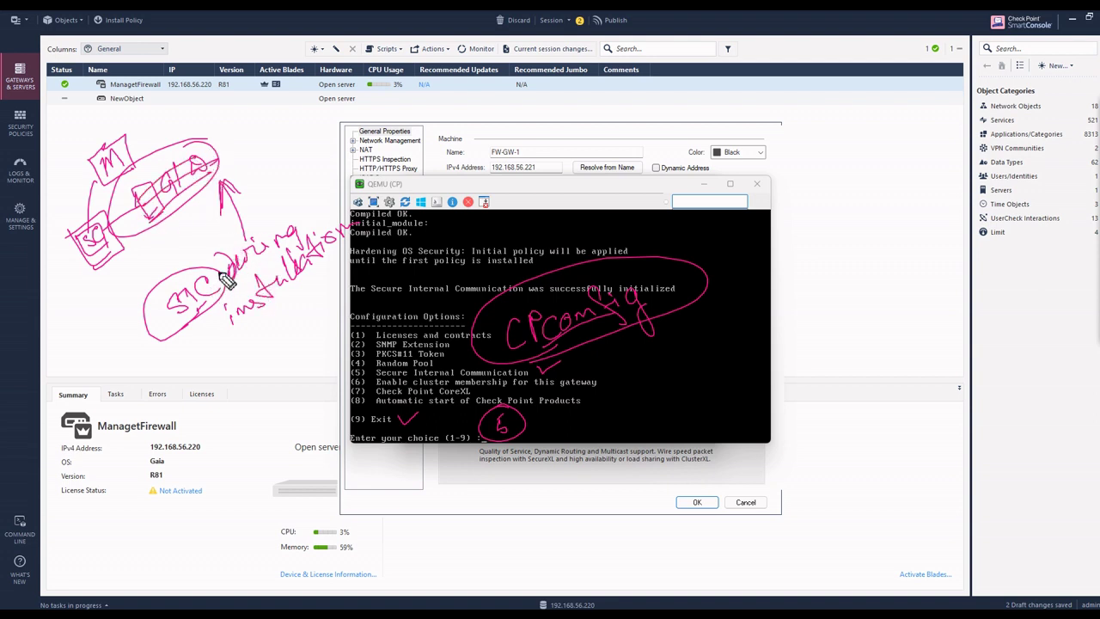
mouse_move(108, 259)
mouse_down()
mouse_move(84, 339)
mouse_move(103, 352)
mouse_move(114, 330)
mouse_move(95, 335)
mouse_move(120, 318)
mouse_move(107, 341)
mouse_move(102, 331)
mouse_move(119, 311)
mouse_move(116, 348)
mouse_move(97, 361)
mouse_up()
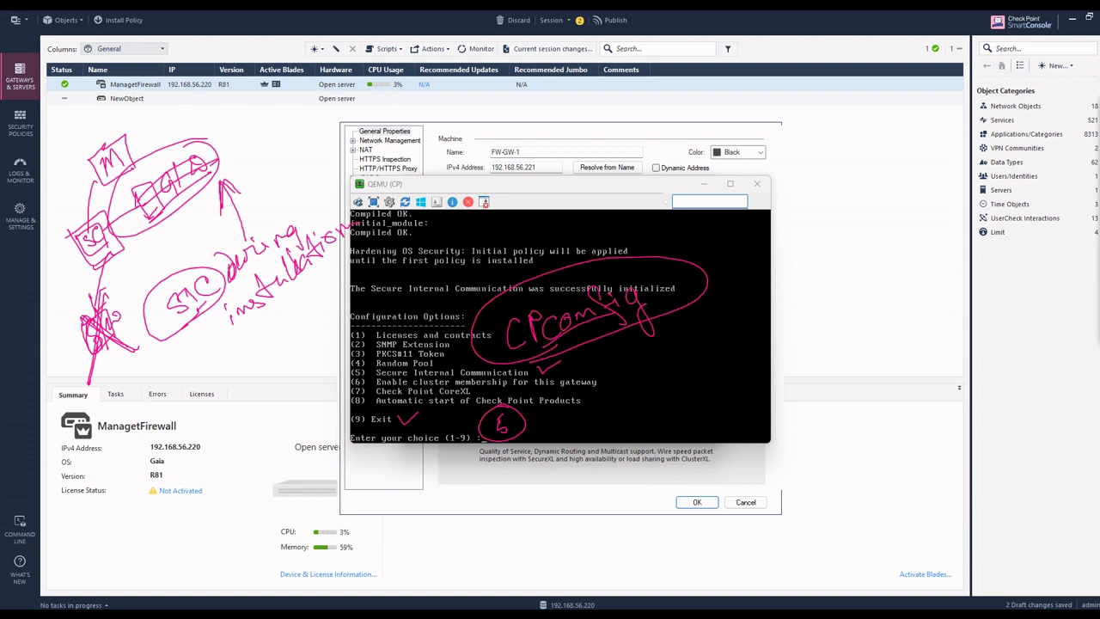
Exit cpconfig and let Check Point products restart back to the GW-FW-1> prompt.
key(e)
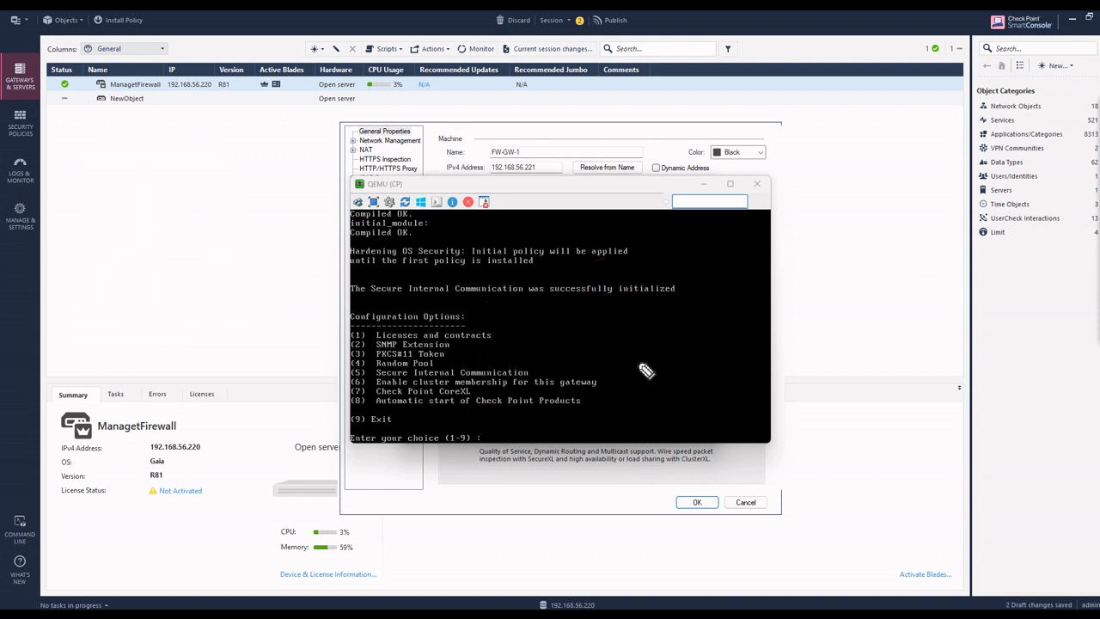
mouse_move(1074, 127)
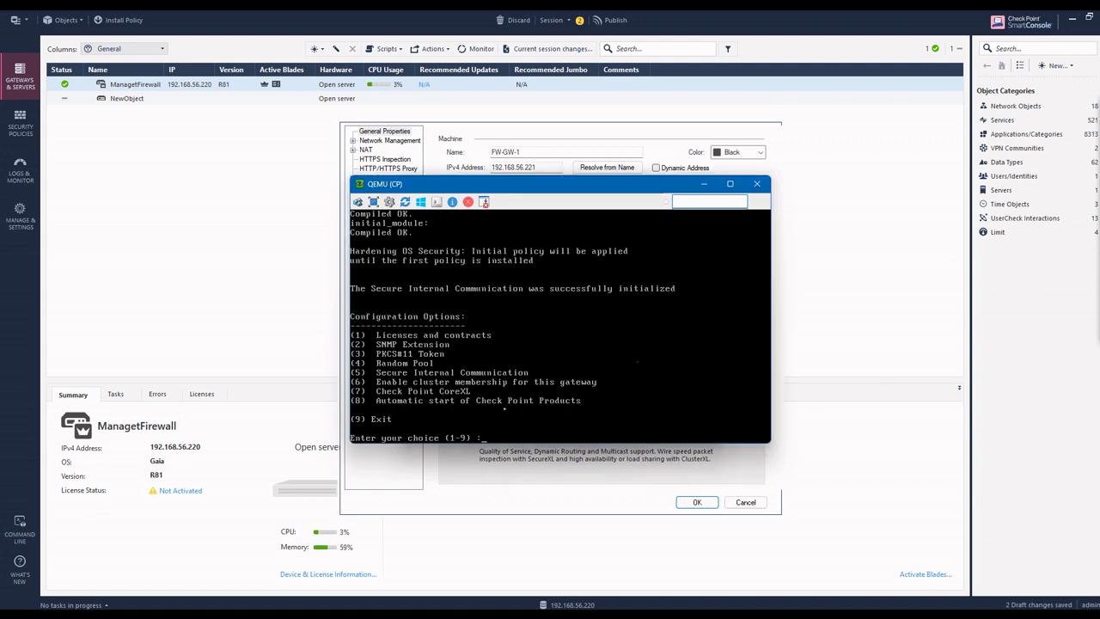
key(Return)
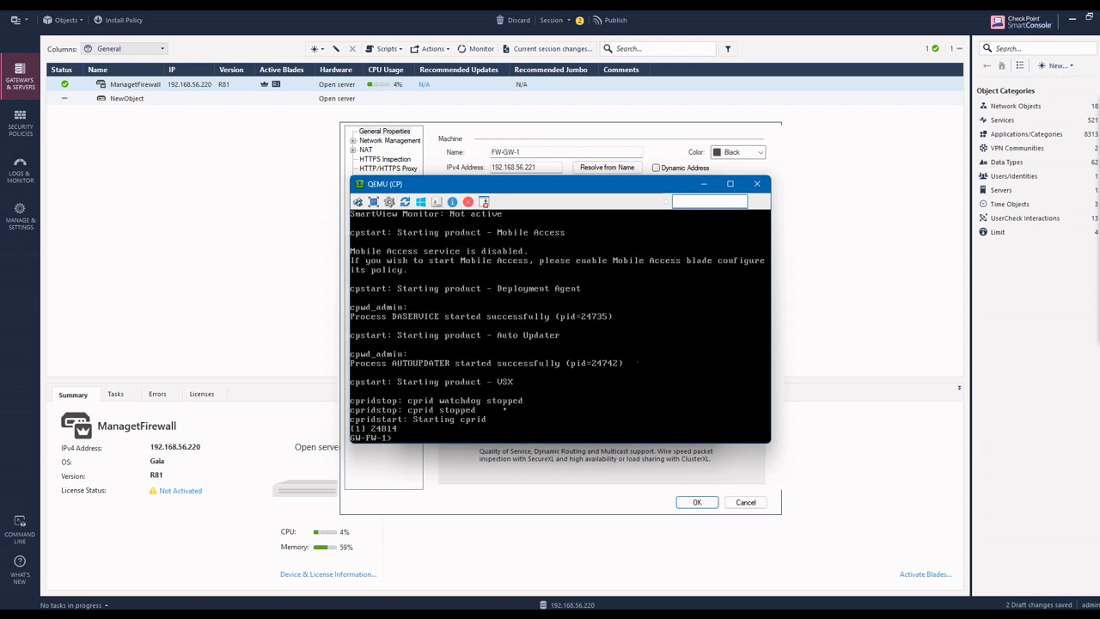
key(Return)
key(Return)
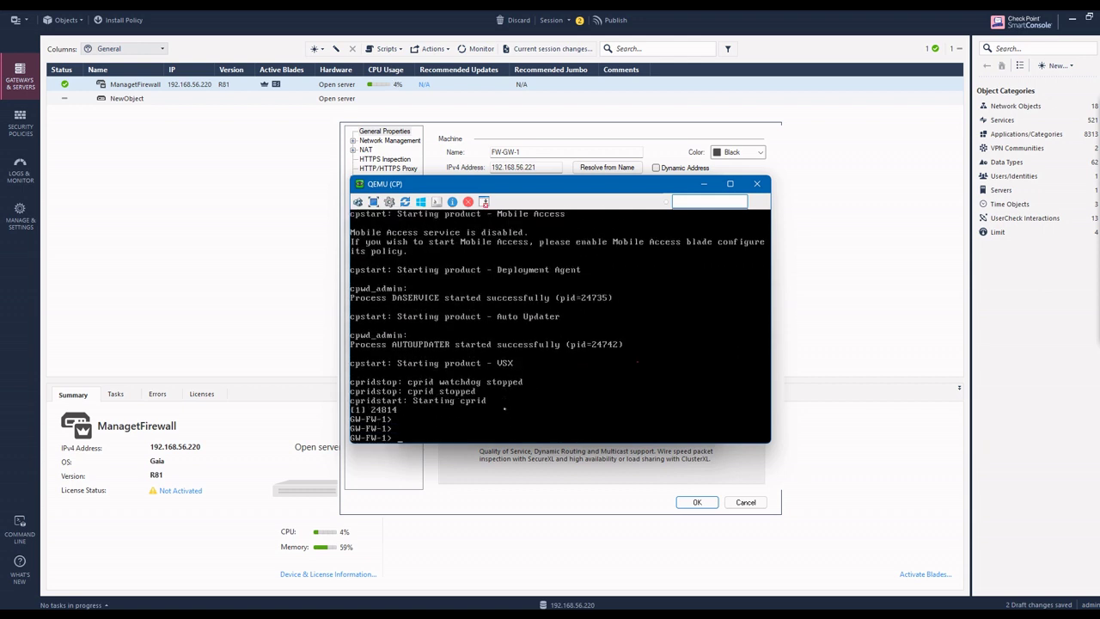
Reset FW-GW-1's trusted communication, confirming the reset and dismissing the notice.
click(757, 185)
click(622, 407)
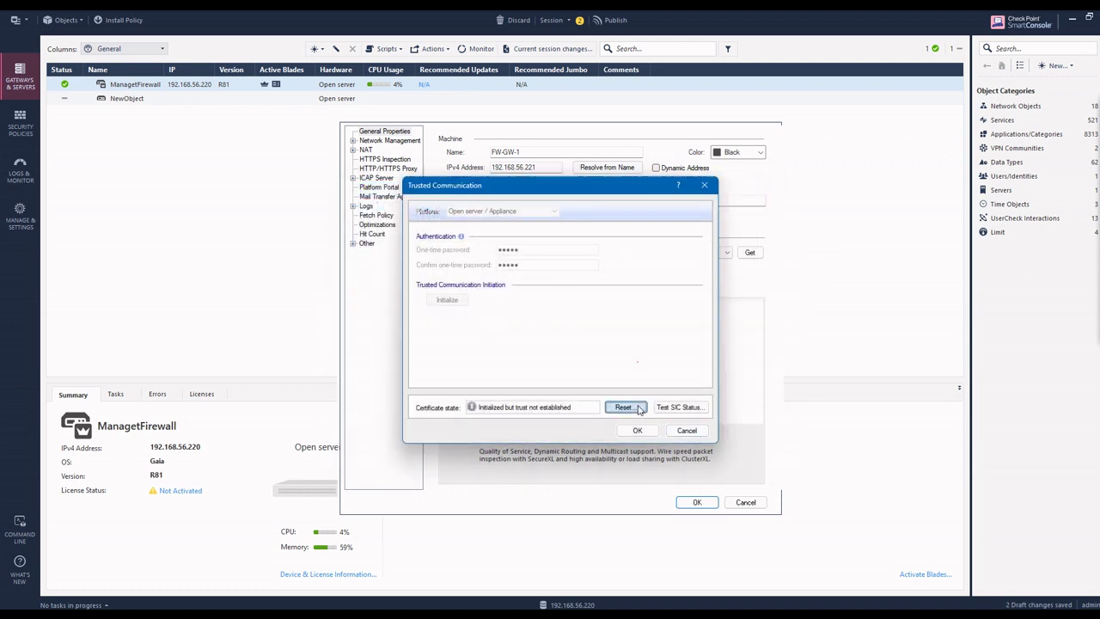
click(618, 372)
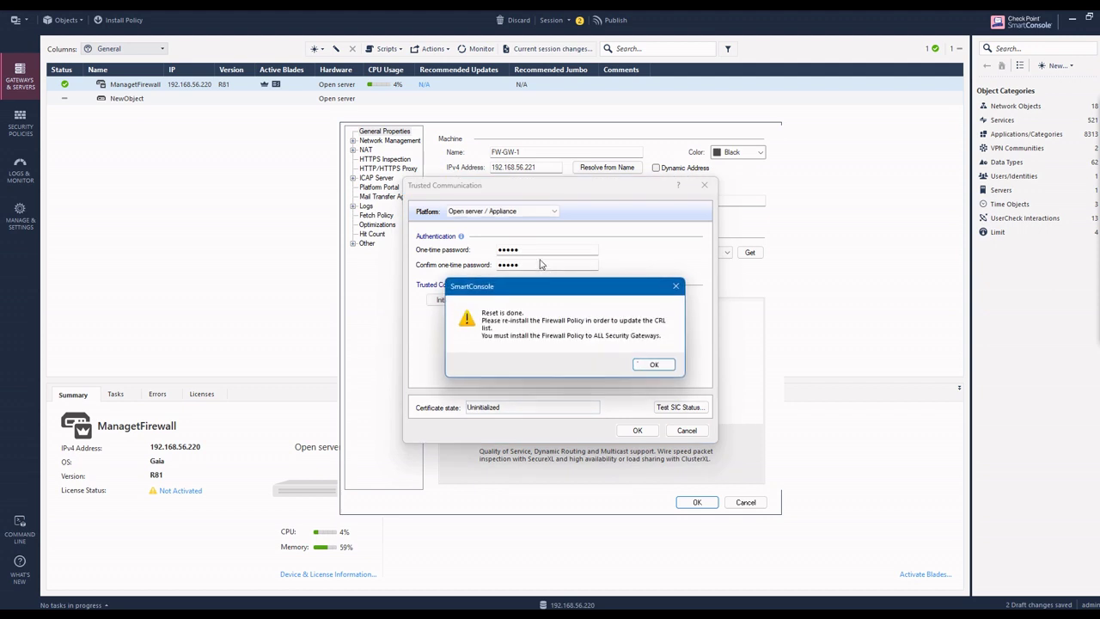
click(654, 364)
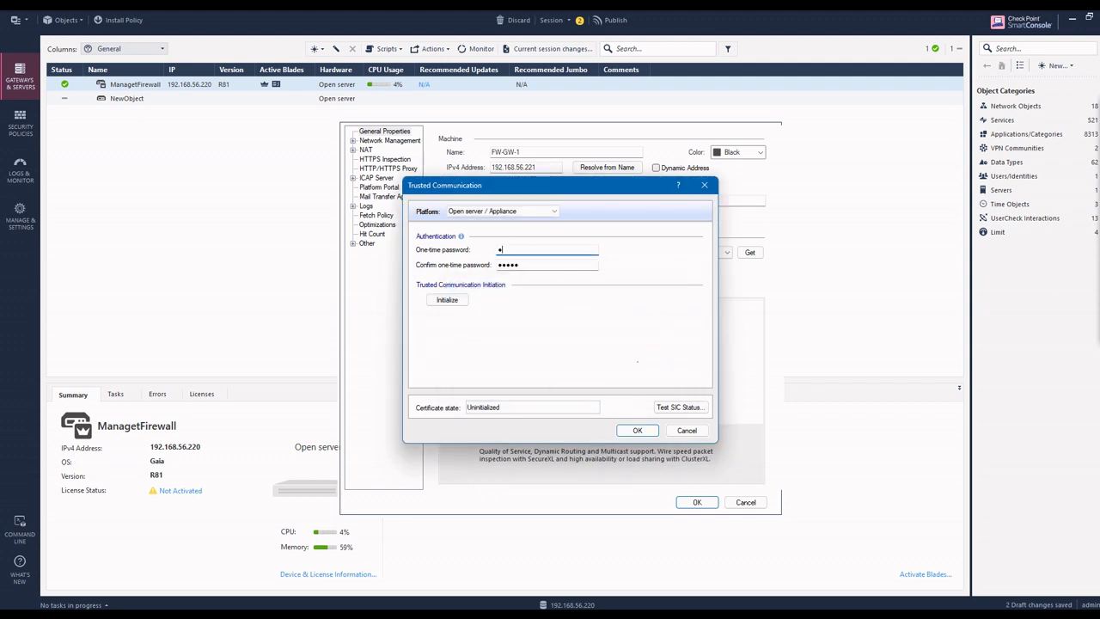
Enter and confirm the new one-time password, then initialize trust with the gateway.
text(1)
key(Tab)
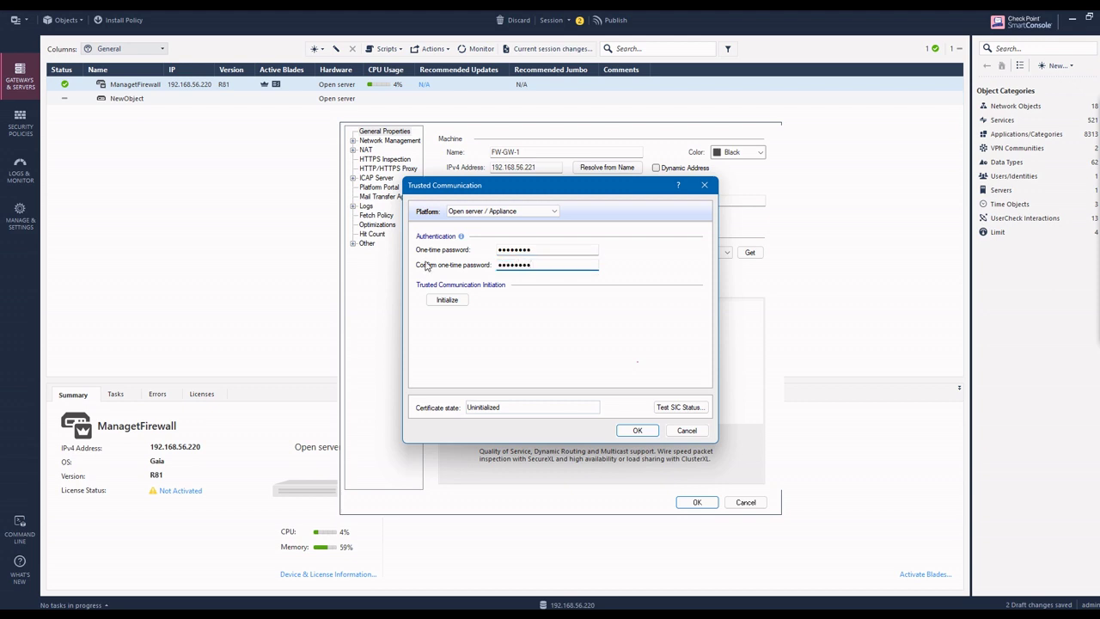
click(446, 300)
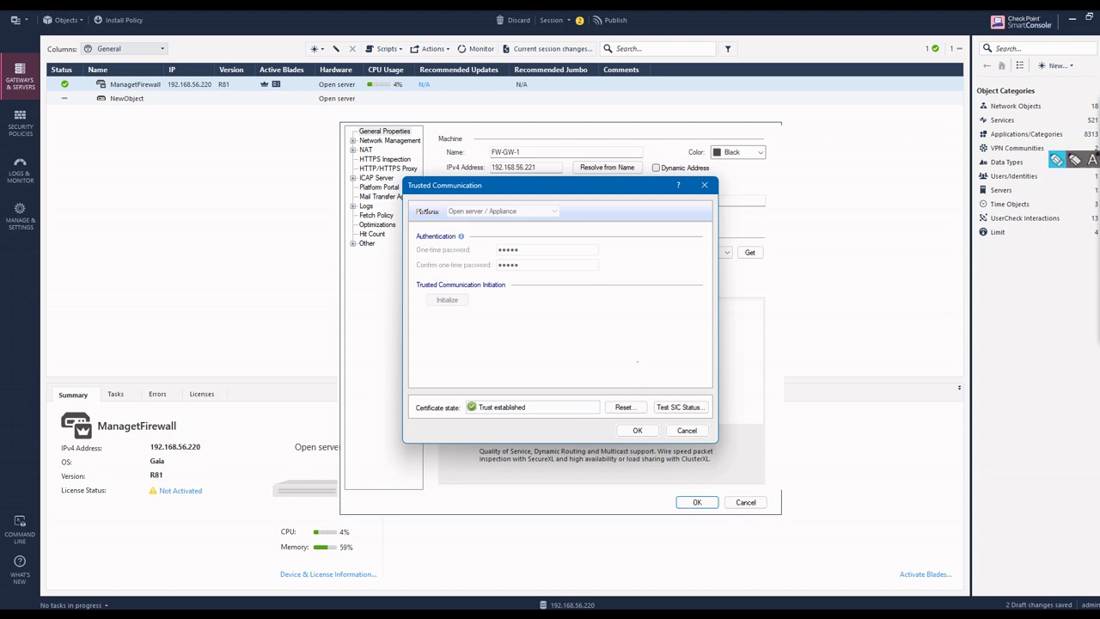
click(1064, 165)
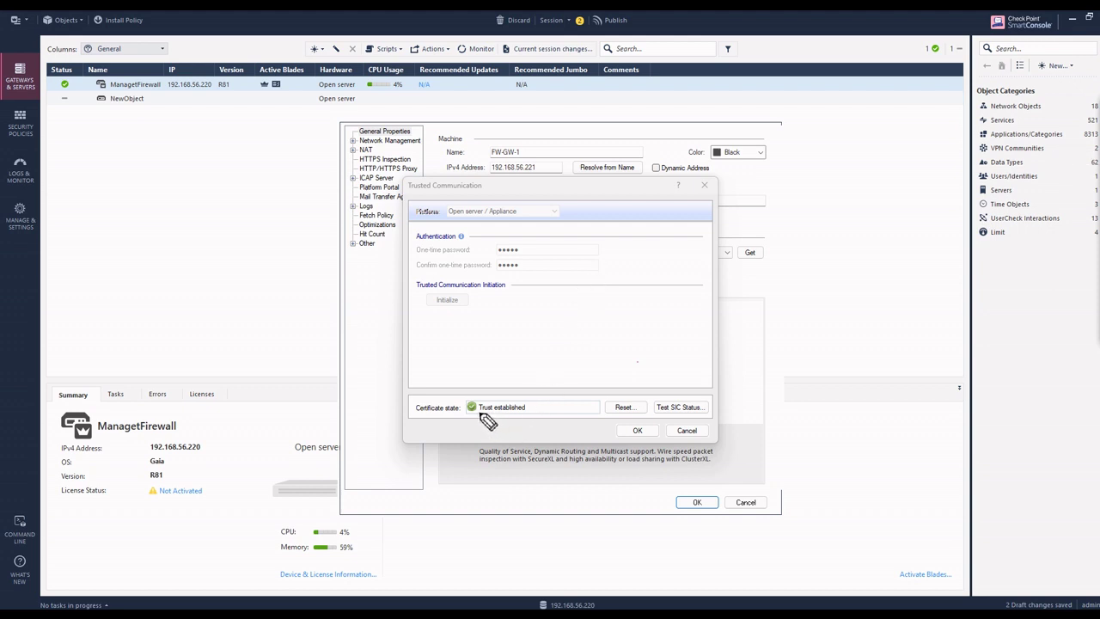
drag(479, 409, 525, 408)
drag(692, 413, 666, 421)
mouse_move(530, 256)
mouse_down()
mouse_move(542, 305)
mouse_move(589, 265)
mouse_move(633, 253)
mouse_move(623, 302)
mouse_move(594, 307)
mouse_up()
mouse_move(491, 406)
mouse_down()
mouse_move(484, 391)
mouse_move(483, 423)
mouse_up()
drag(510, 392, 504, 437)
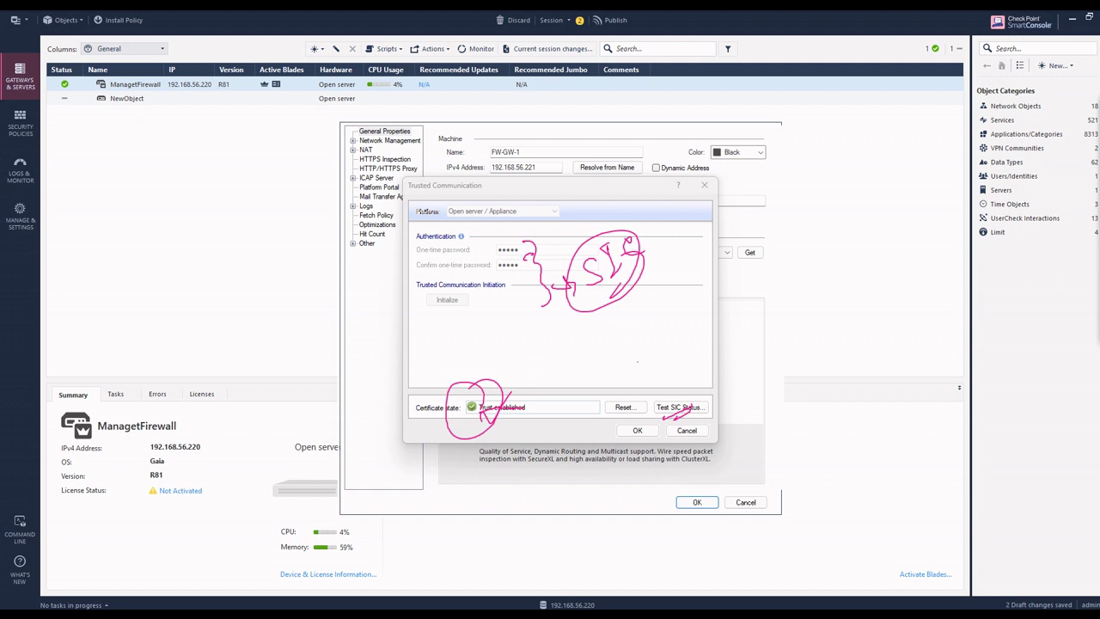
key(e)
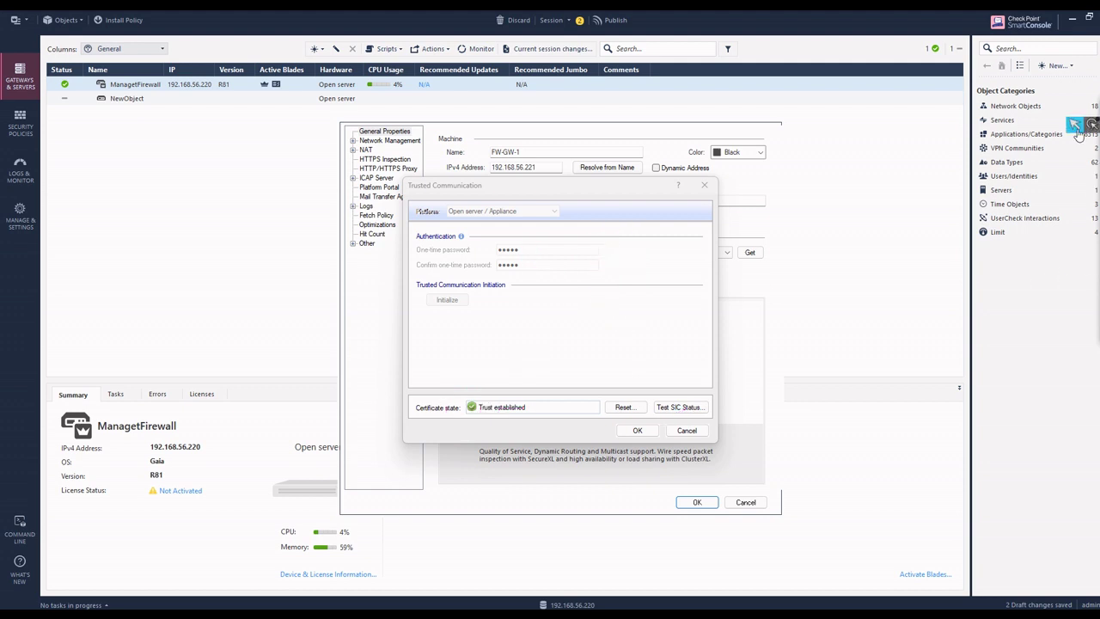
Accept the established trust and review the retrieved topology: eth0 at 192.168.56.221, netmask 255.255.255.0.
click(1075, 127)
click(636, 432)
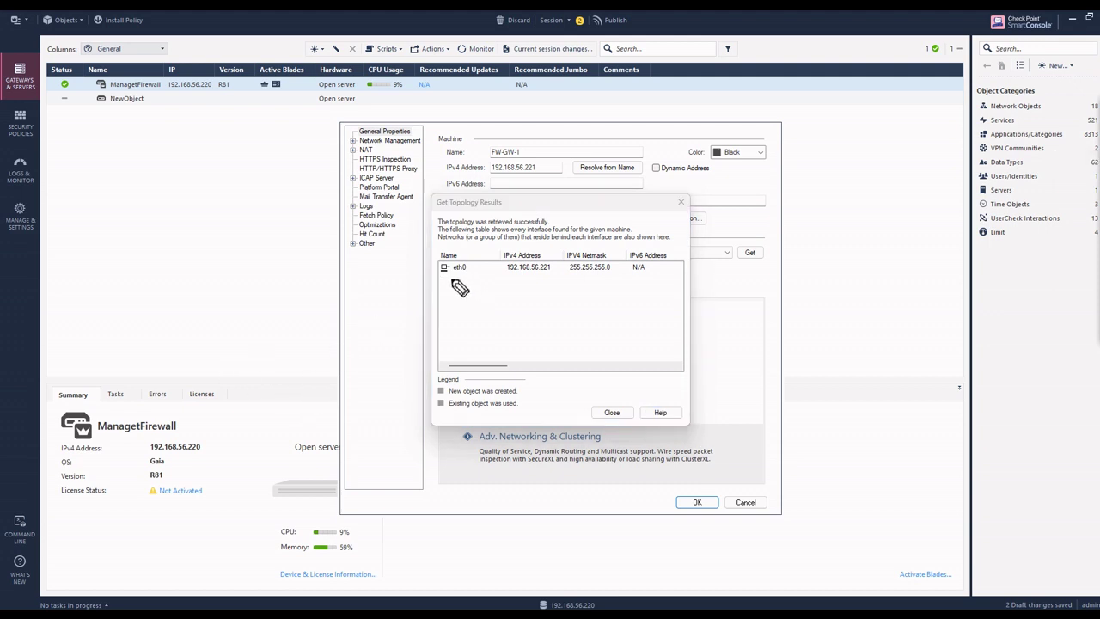
mouse_move(444, 281)
mouse_down()
mouse_move(656, 274)
mouse_move(647, 282)
mouse_up()
mouse_move(453, 297)
mouse_down()
mouse_move(464, 300)
mouse_move(475, 285)
mouse_move(537, 299)
mouse_move(543, 289)
mouse_move(608, 290)
mouse_move(599, 307)
mouse_move(459, 312)
mouse_move(596, 297)
mouse_up()
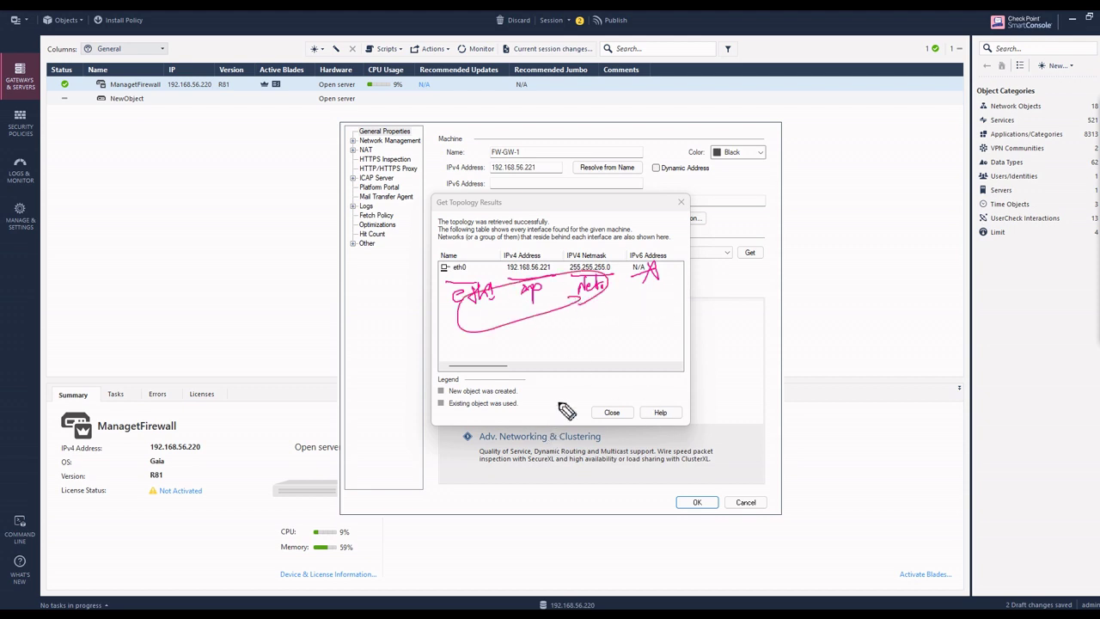
mouse_move(1039, 175)
key(e)
mouse_move(1079, 126)
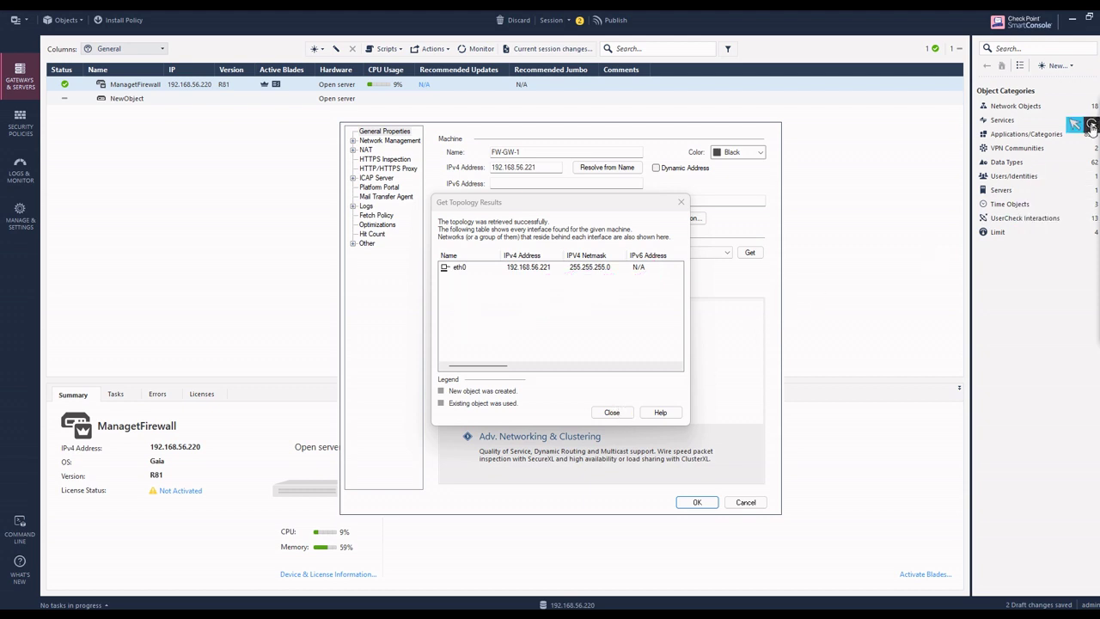
Close the topology results and confirm the FW-GW-1 gateway properties with OK.
click(609, 412)
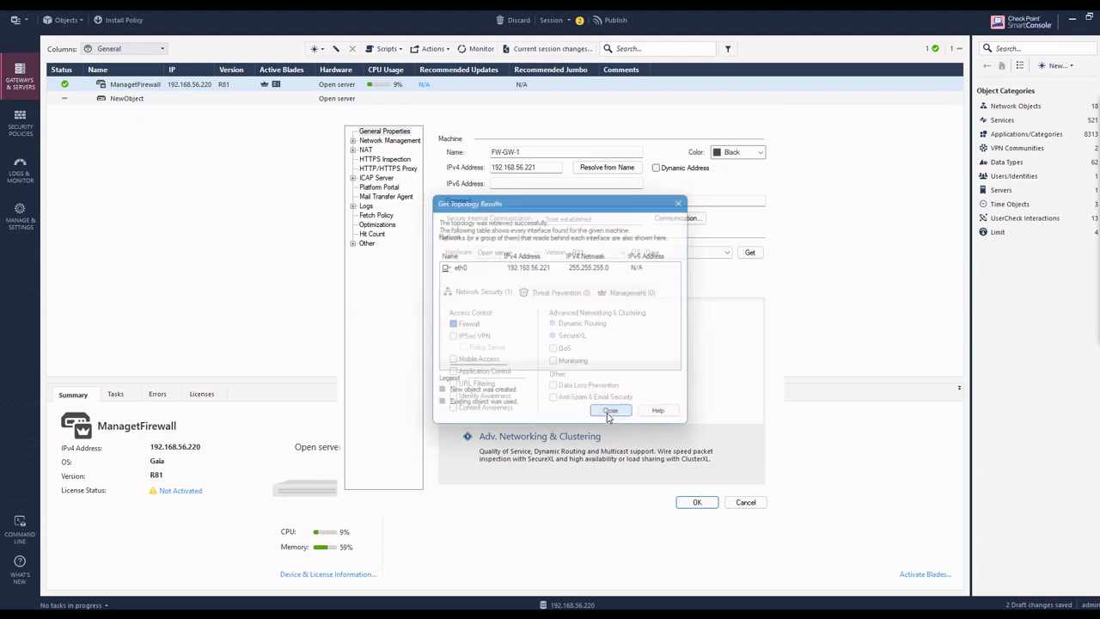
click(698, 504)
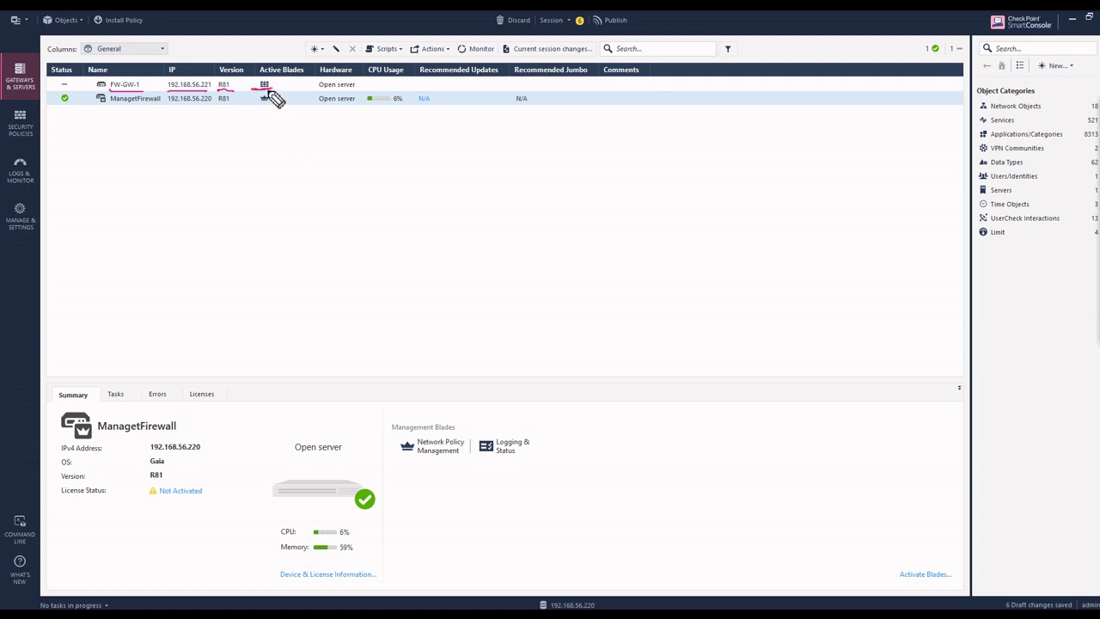
mouse_move(263, 107)
mouse_down()
mouse_move(284, 107)
mouse_move(261, 108)
mouse_move(238, 175)
mouse_up()
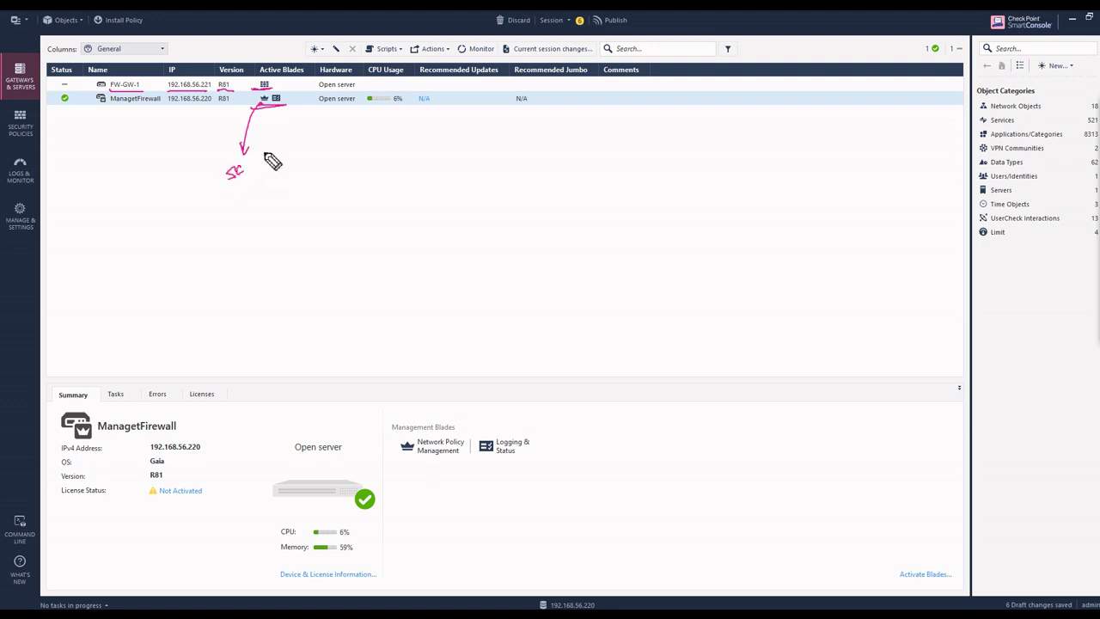
mouse_move(275, 105)
mouse_down()
mouse_move(297, 139)
mouse_move(283, 162)
mouse_move(297, 176)
mouse_move(303, 161)
mouse_up()
drag(297, 168, 302, 167)
mouse_move(272, 86)
mouse_down()
mouse_move(362, 150)
mouse_move(348, 153)
mouse_move(378, 140)
mouse_move(402, 156)
mouse_move(453, 138)
mouse_move(451, 157)
mouse_move(483, 140)
mouse_up()
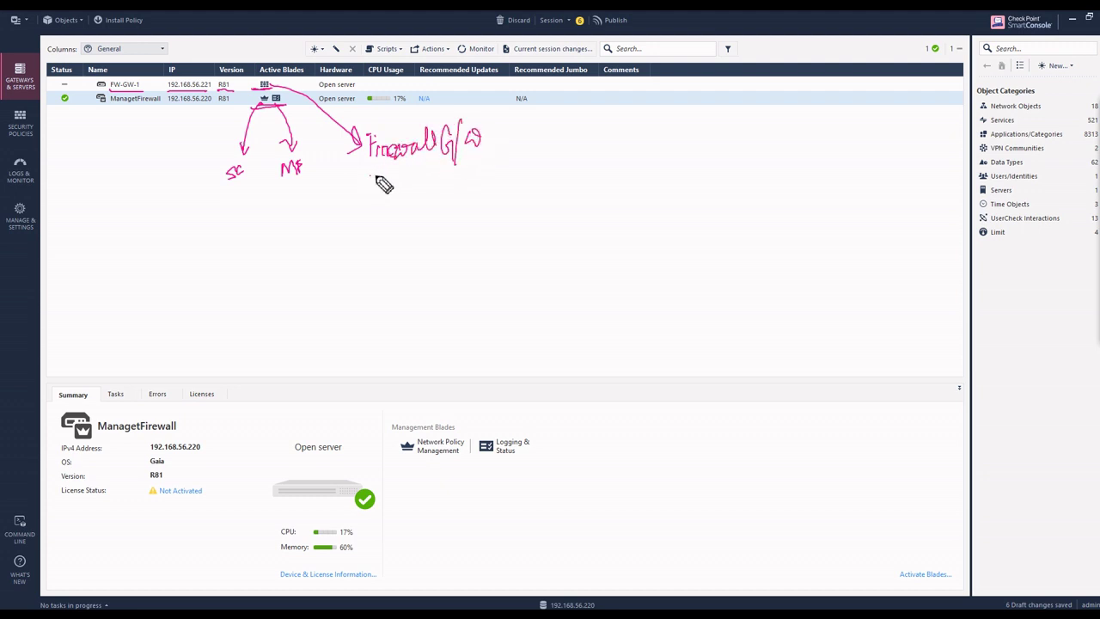
mouse_move(370, 191)
mouse_down()
mouse_move(521, 148)
mouse_move(464, 164)
mouse_move(462, 209)
mouse_move(557, 230)
mouse_move(655, 196)
mouse_move(667, 214)
mouse_move(693, 192)
mouse_move(728, 200)
mouse_move(716, 221)
mouse_move(732, 229)
mouse_move(739, 174)
mouse_move(754, 186)
mouse_up()
mouse_move(513, 263)
mouse_down()
mouse_move(802, 175)
mouse_move(630, 229)
mouse_up()
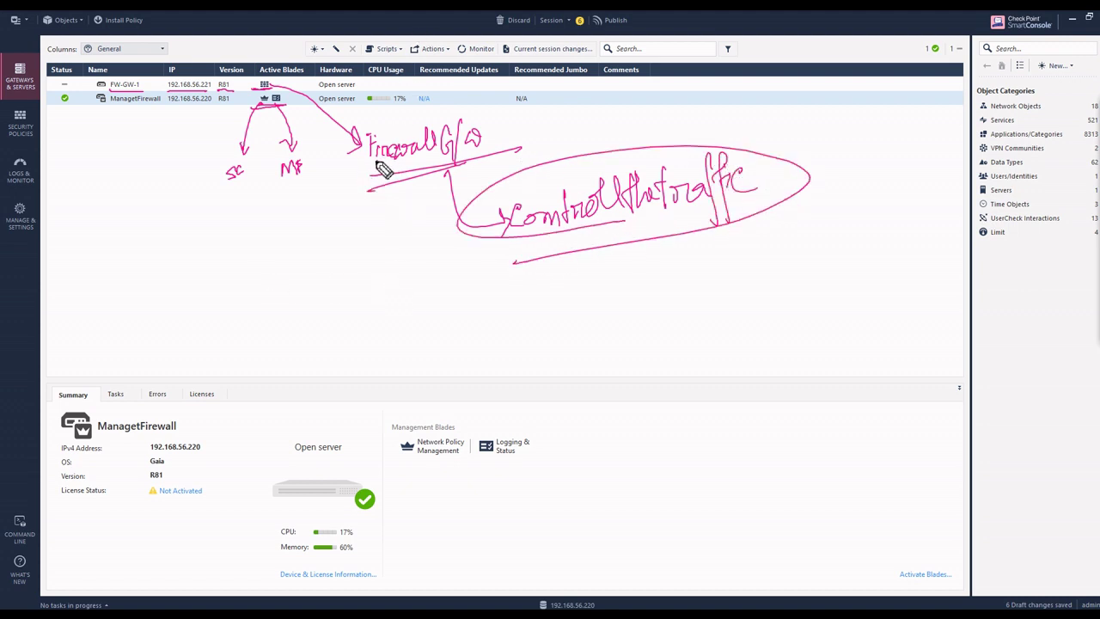
mouse_move(386, 171)
mouse_down()
mouse_move(413, 175)
mouse_move(369, 169)
mouse_up()
mouse_move(231, 182)
mouse_down()
mouse_move(249, 187)
mouse_move(228, 193)
mouse_up()
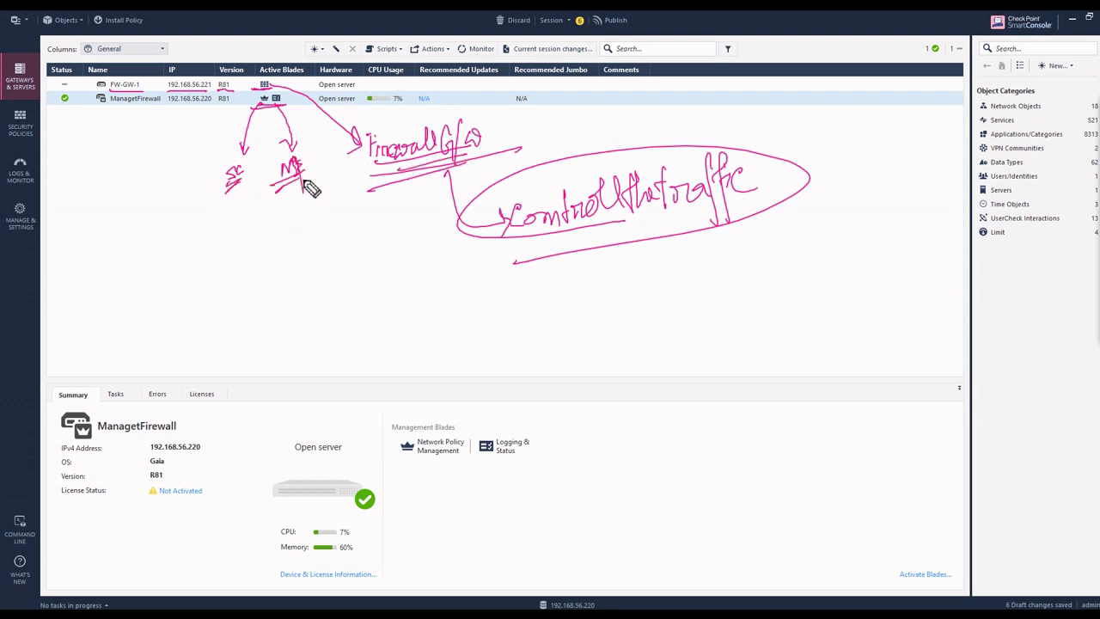
drag(314, 166, 313, 151)
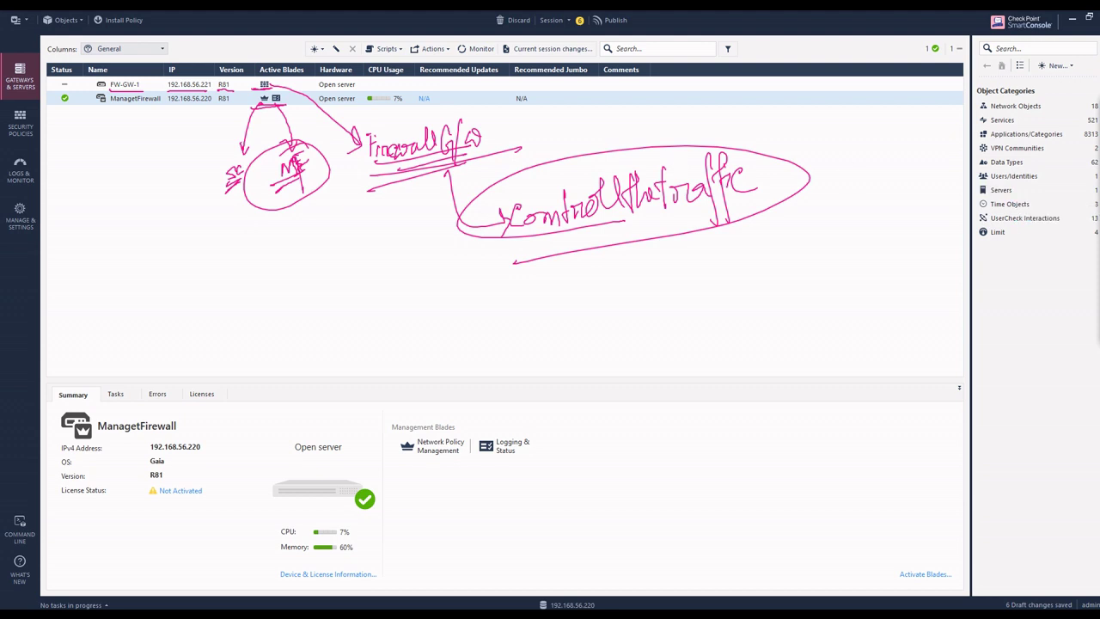
key(e)
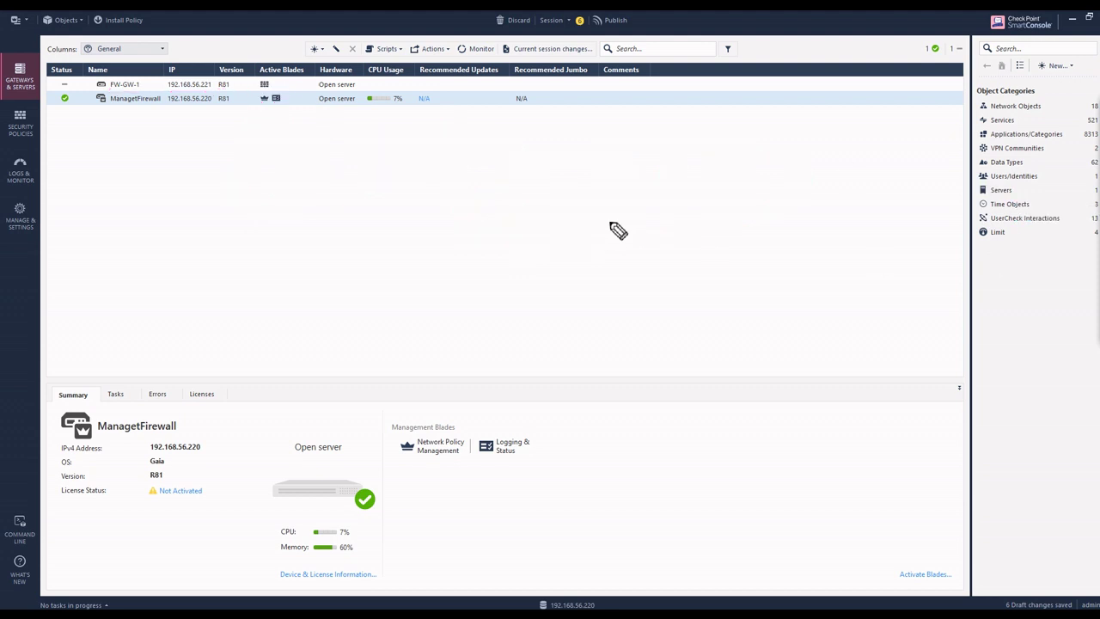